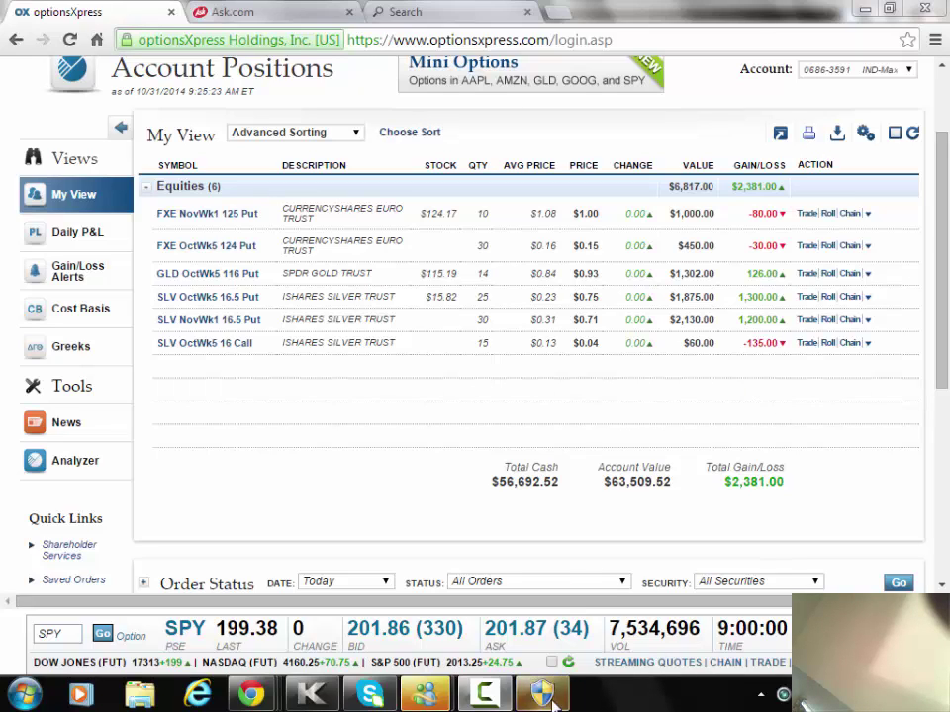
Reload Account Positions to show current prices and a $12,209 total gain.
click(781, 694)
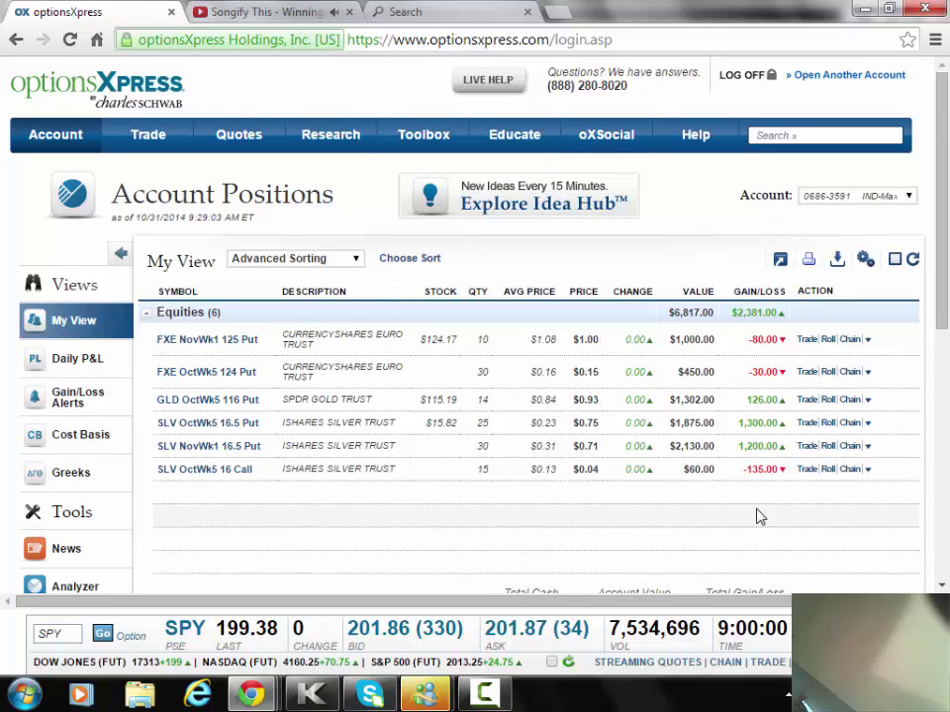
drag(945, 171, 945, 220)
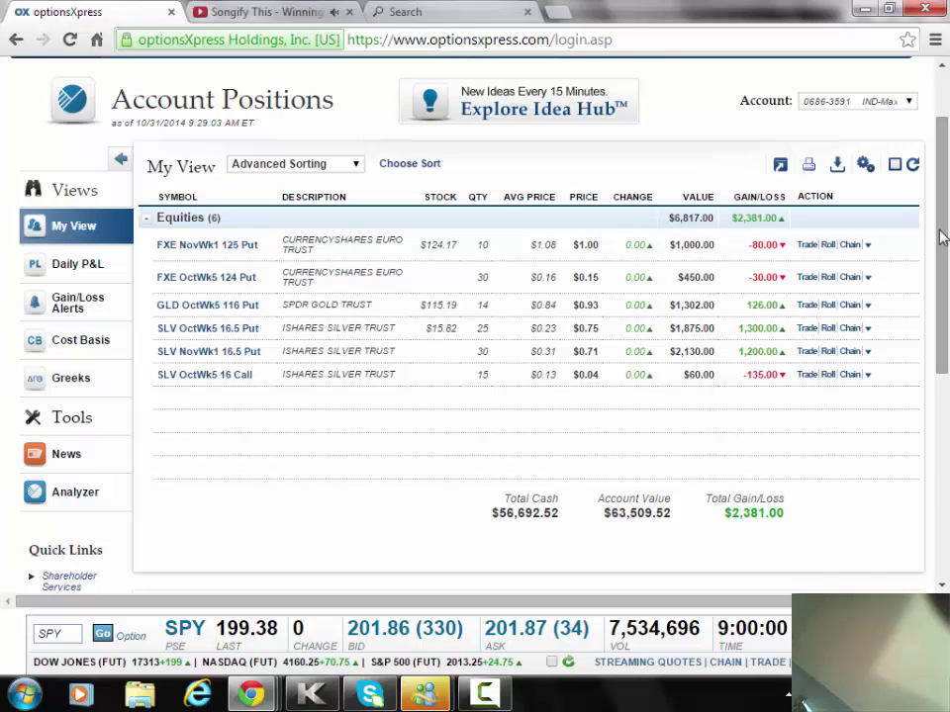
scroll(943, 222, up, 1)
mouse_move(56, 134)
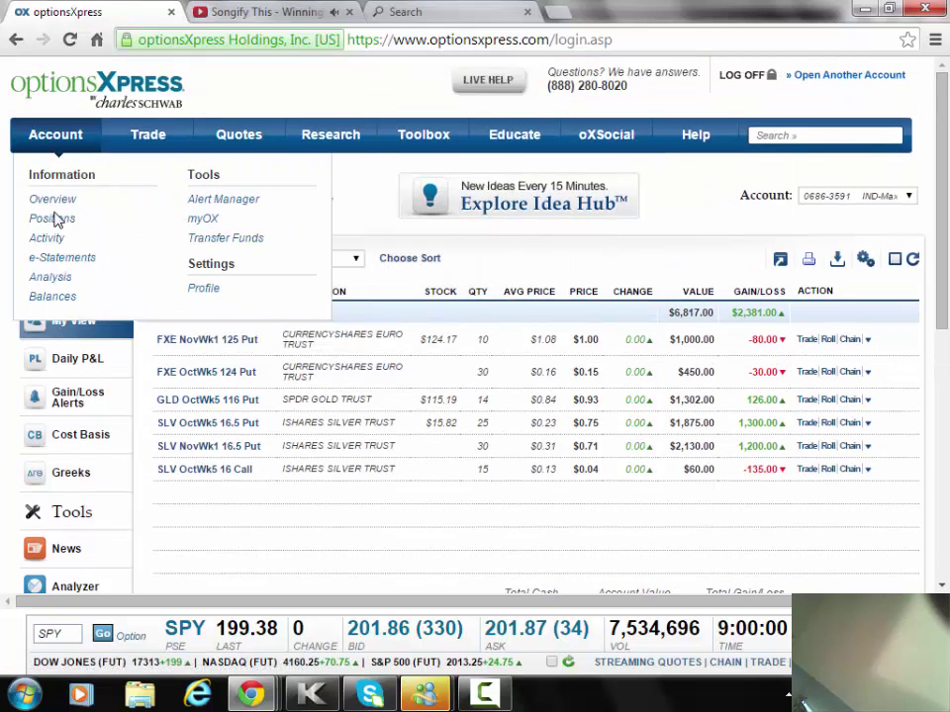
click(55, 220)
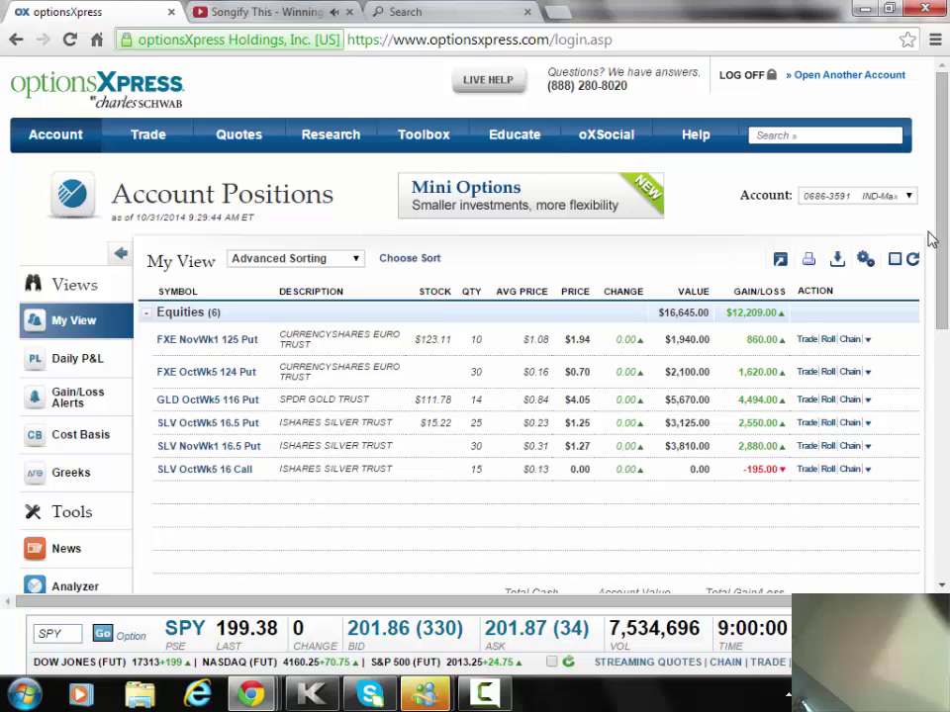
drag(706, 203, 944, 319)
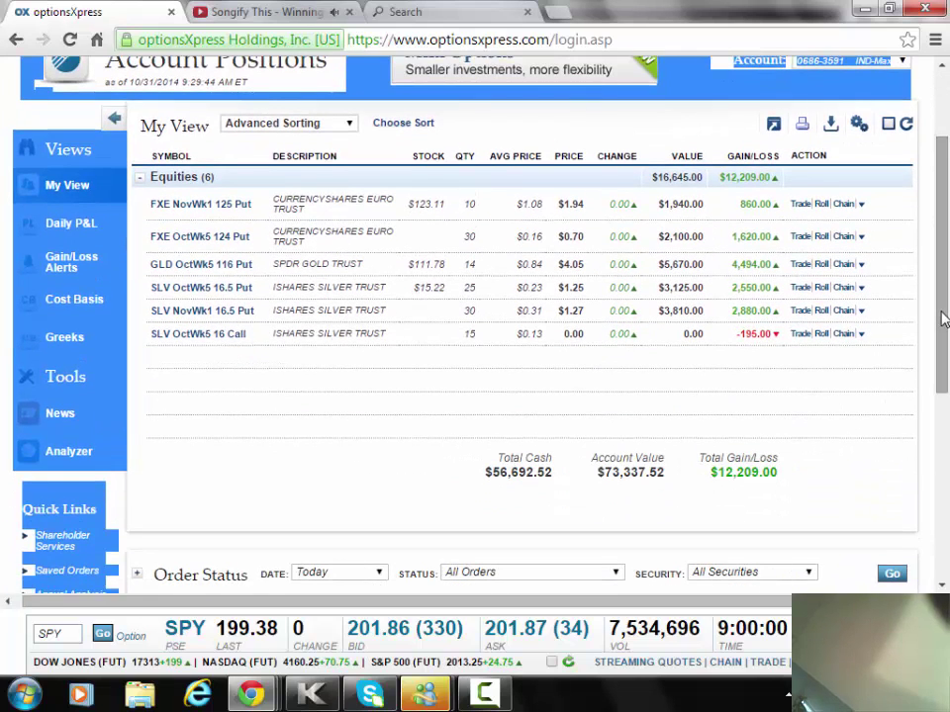
scroll(943, 318, up, 3)
Start an options order as a buy-to-open for a GLD OctWk5 put.
mouse_move(142, 134)
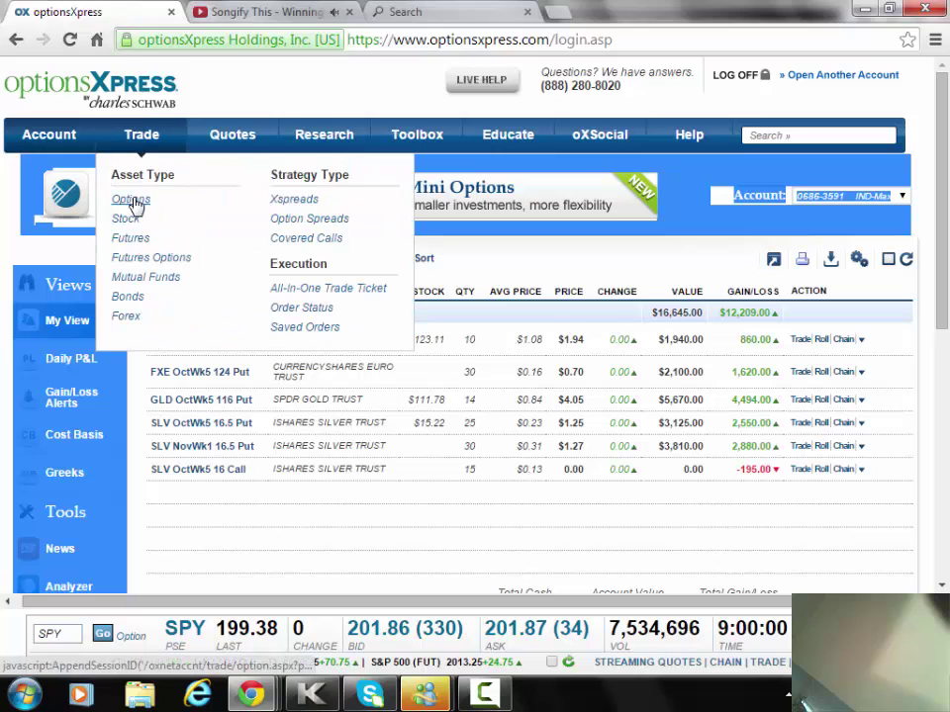
click(132, 200)
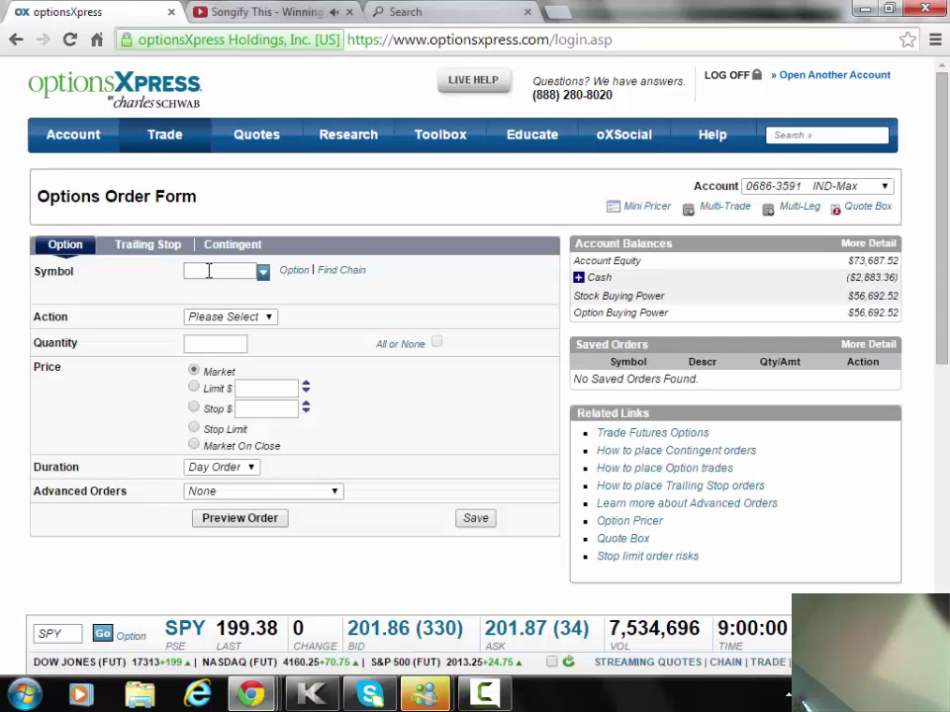
text(ld)
click(213, 296)
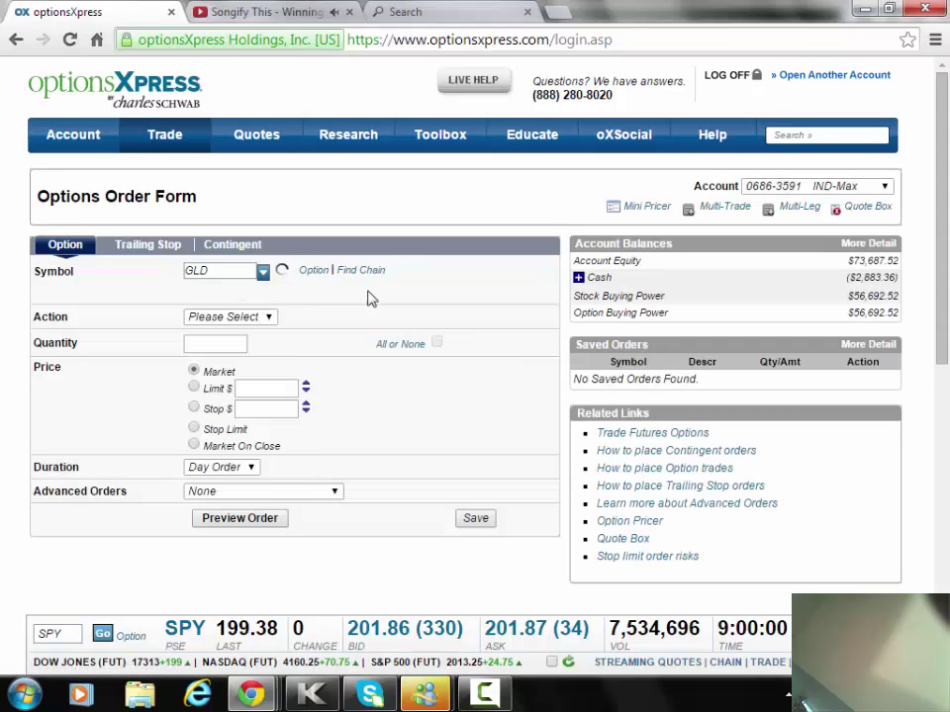
click(440, 286)
click(436, 327)
click(332, 285)
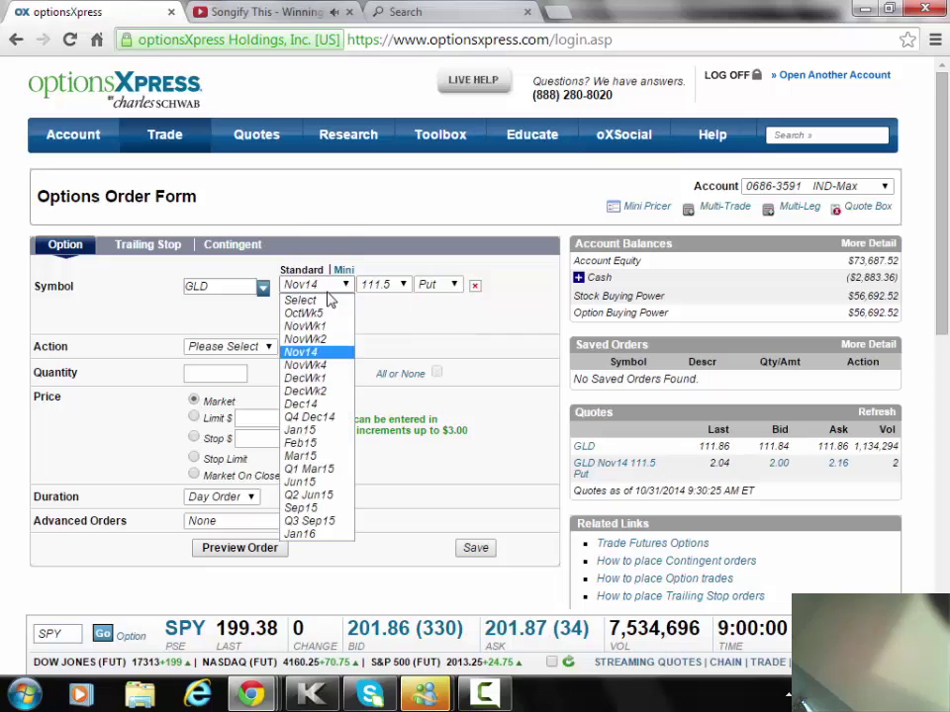
click(305, 313)
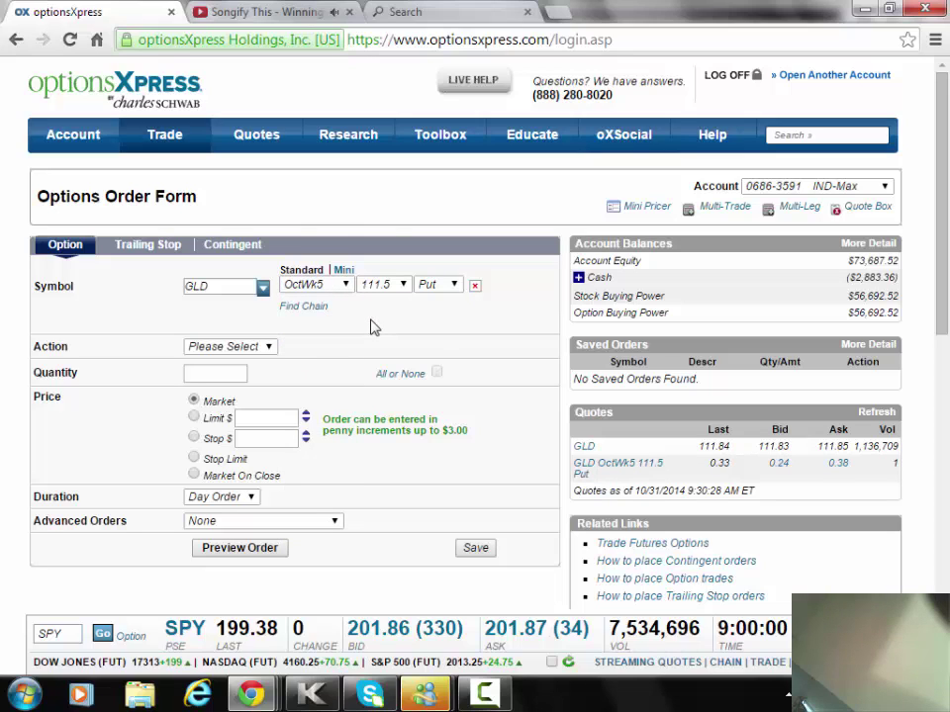
click(230, 347)
click(231, 374)
Set quantity 35 and a .24 limit, then preview the GLD 111.5 put order.
click(229, 372)
text(30)
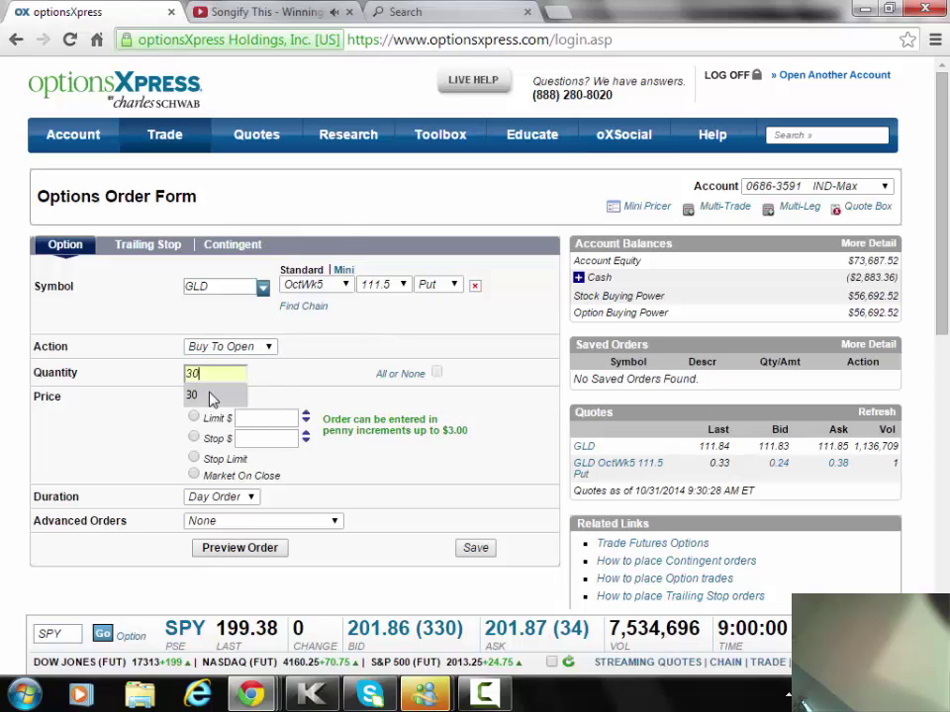
key(BackSpace)
text(5)
click(193, 418)
text(.24)
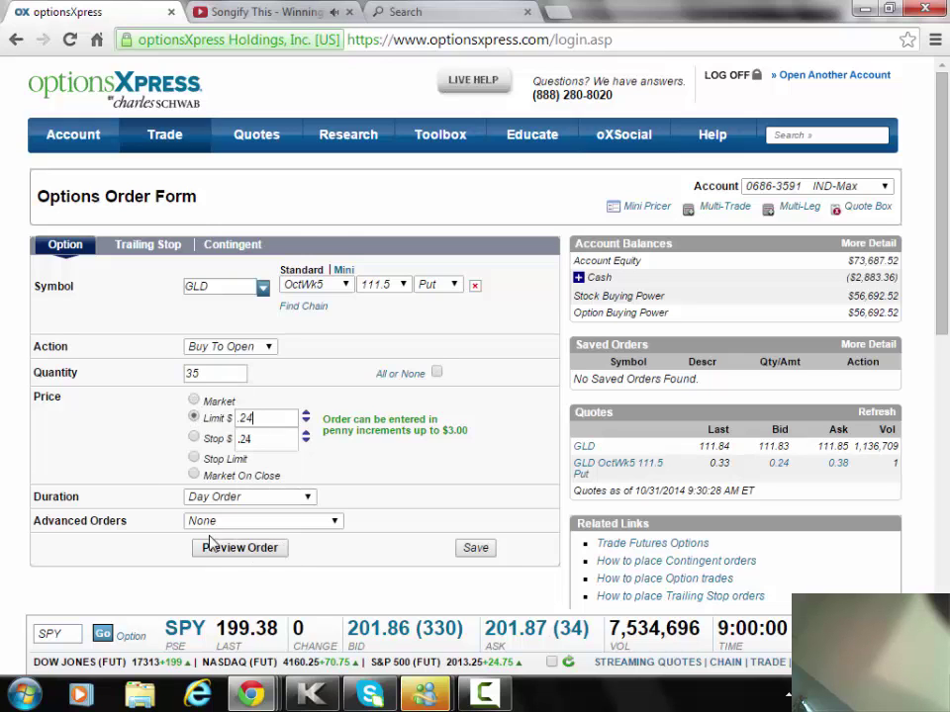
click(211, 549)
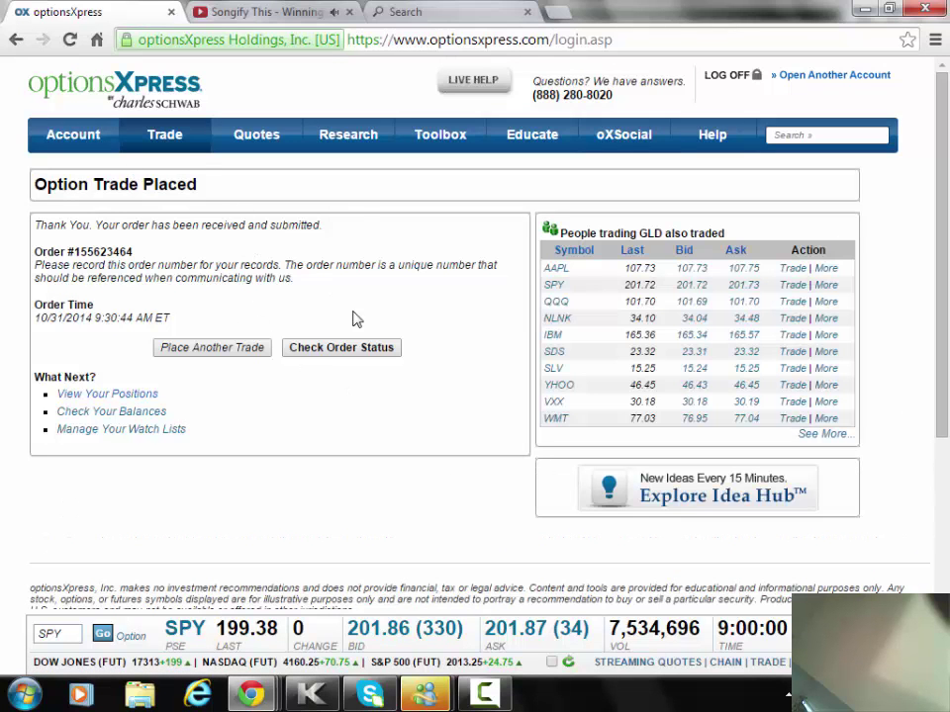
Start a new options order for a GLD NovWk1 put.
mouse_move(164, 135)
click(168, 207)
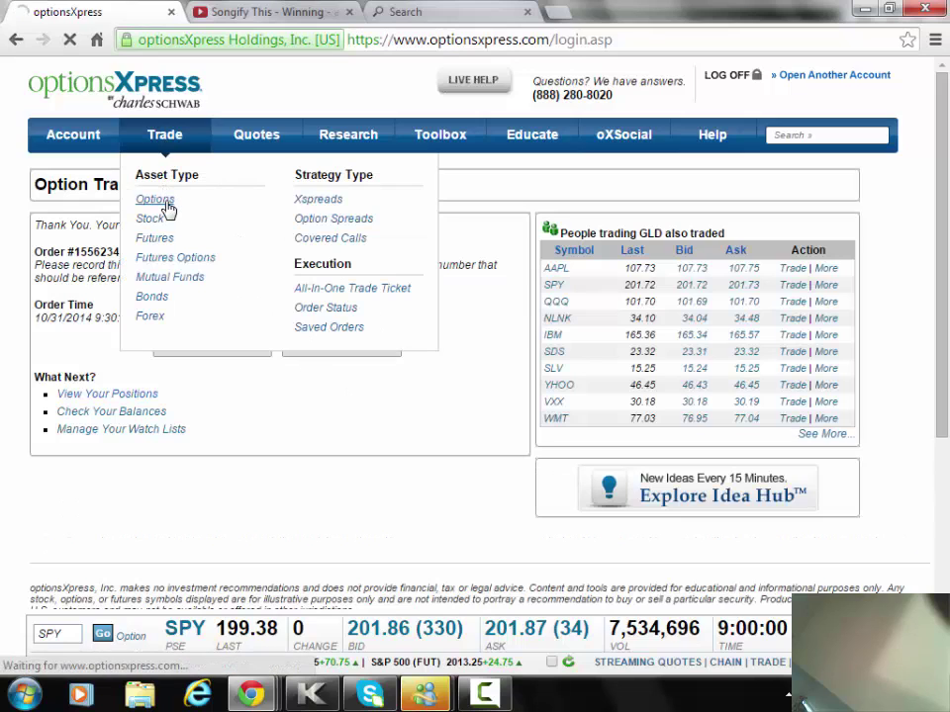
click(209, 277)
text(g)
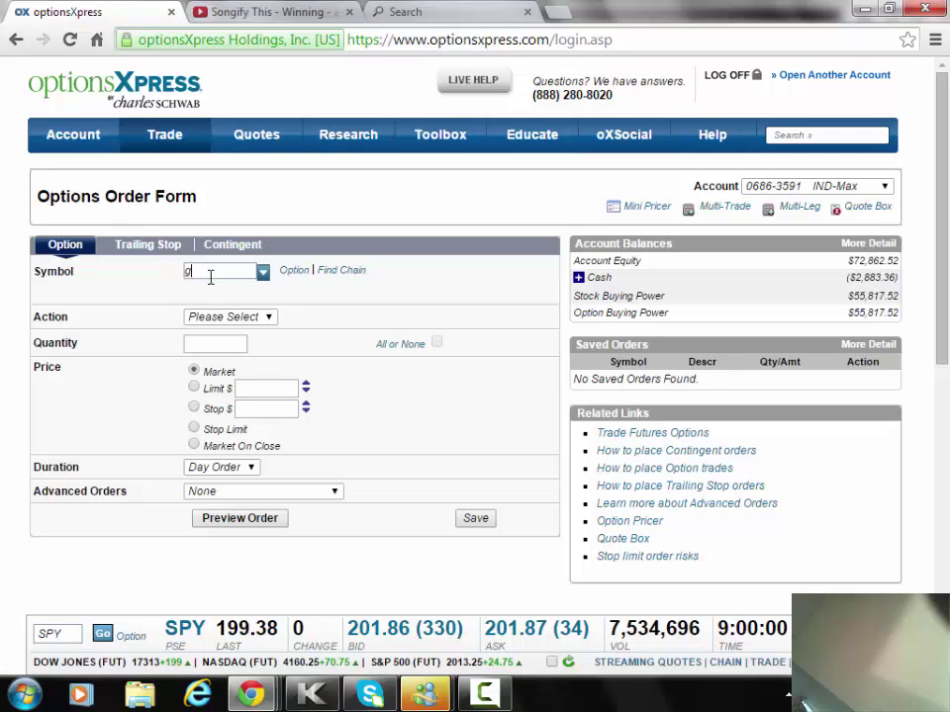
text(ld)
click(226, 304)
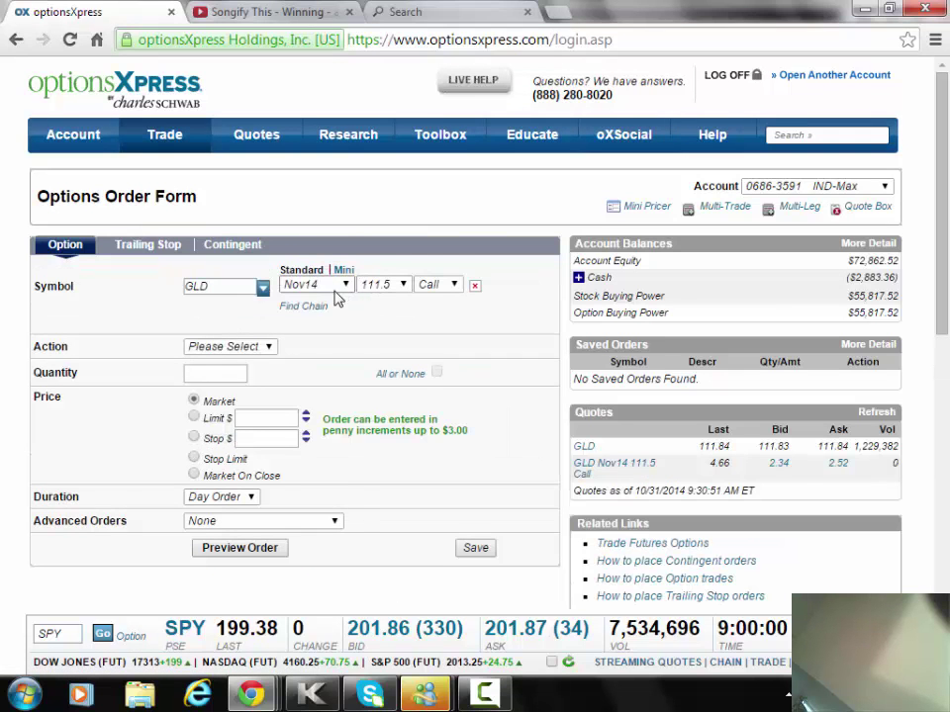
click(335, 289)
click(326, 327)
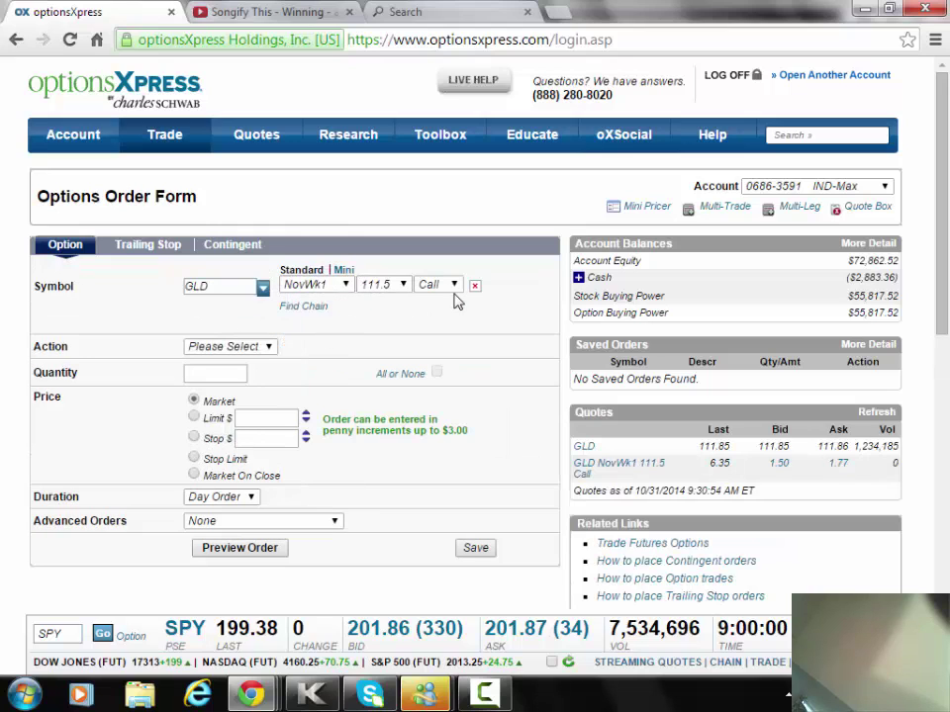
click(450, 286)
click(443, 326)
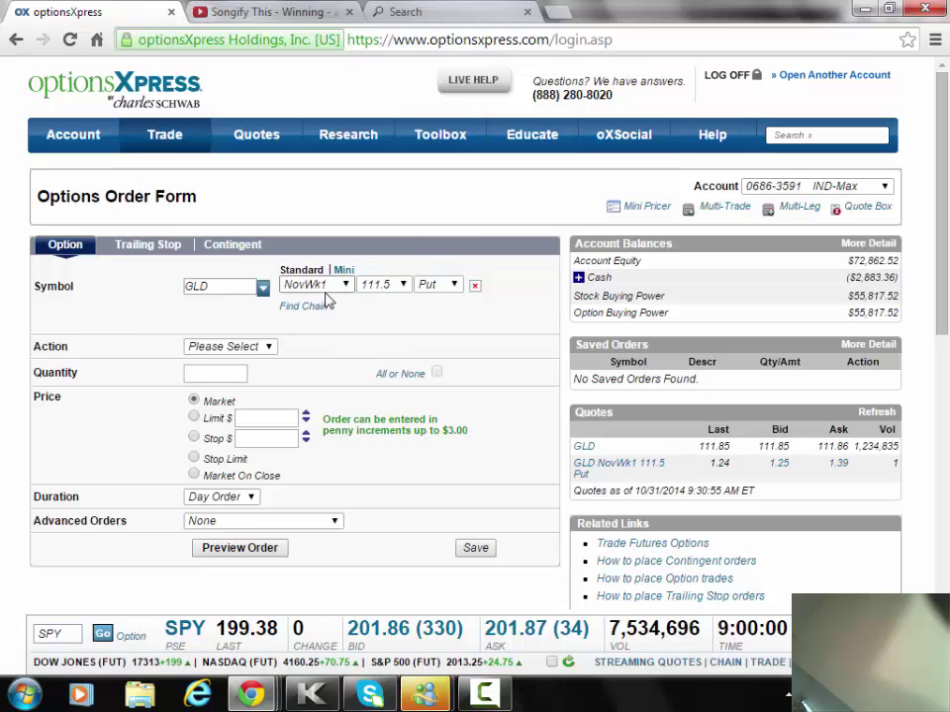
Make it buy-to-open, strike 112, quantity 10 at market, then preview and place it.
click(243, 347)
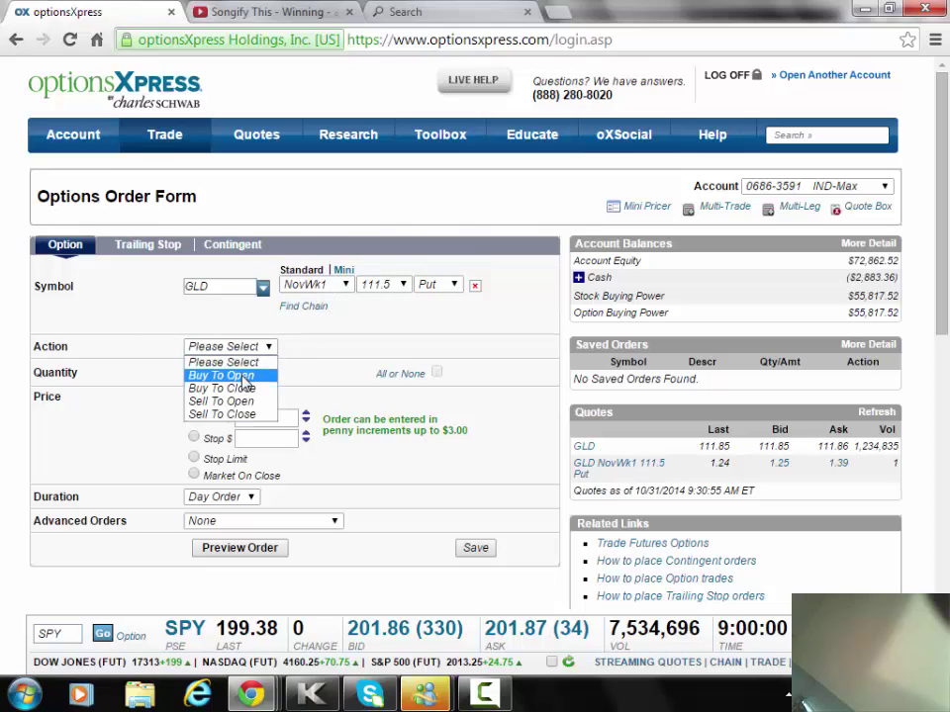
click(242, 377)
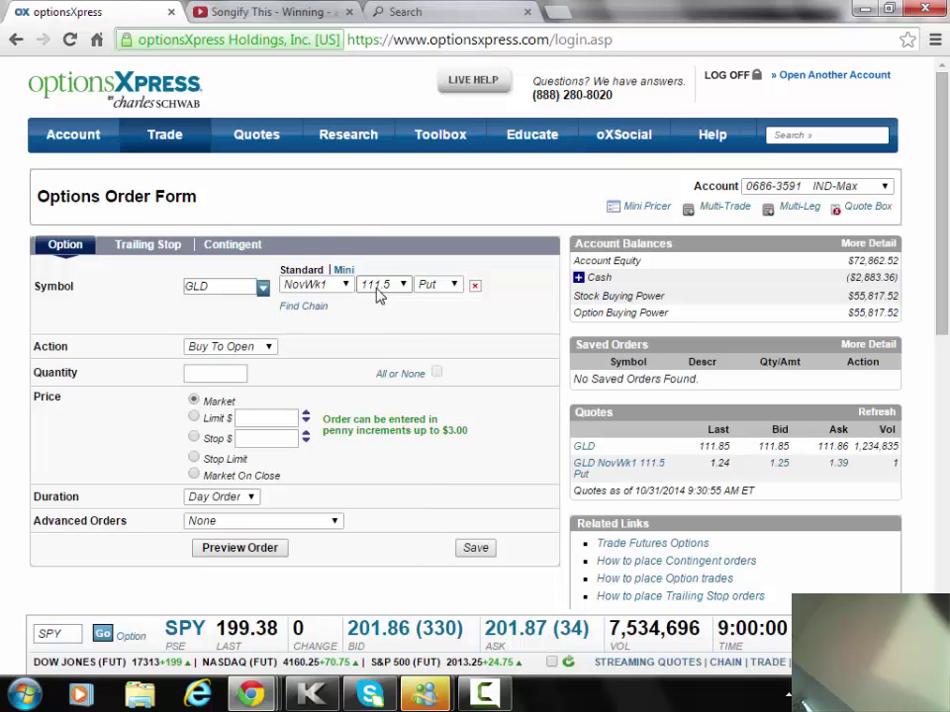
click(377, 286)
click(369, 536)
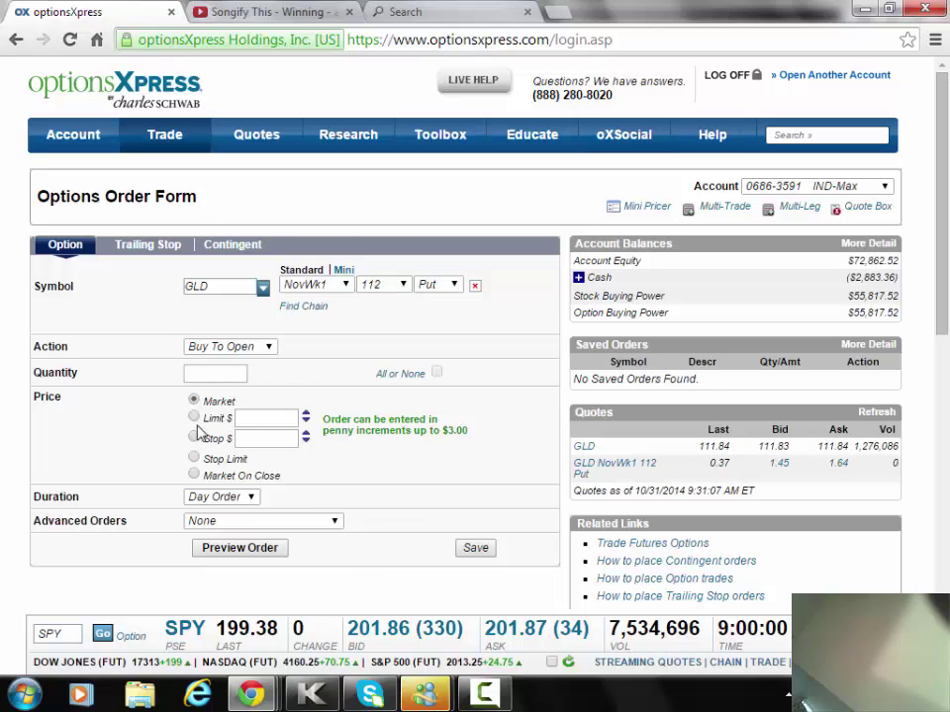
click(194, 376)
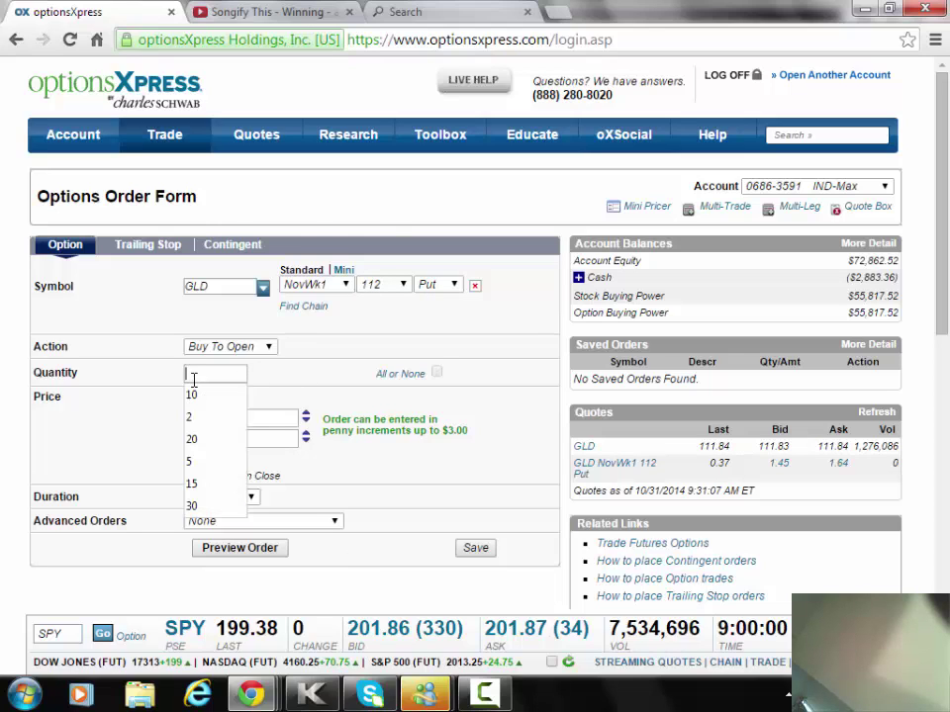
click(194, 394)
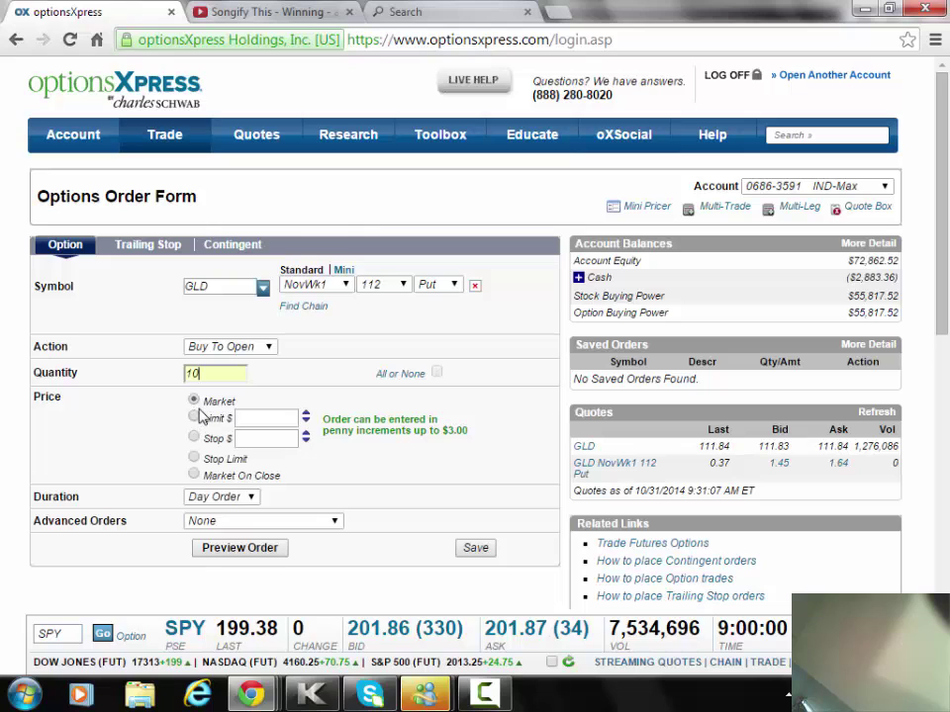
click(239, 550)
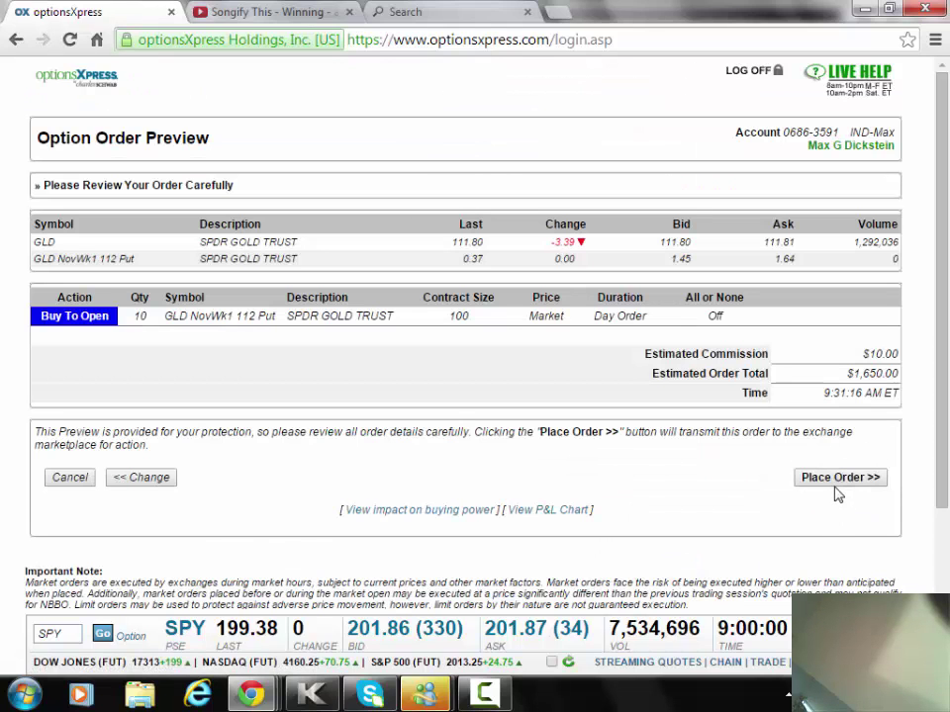
click(837, 483)
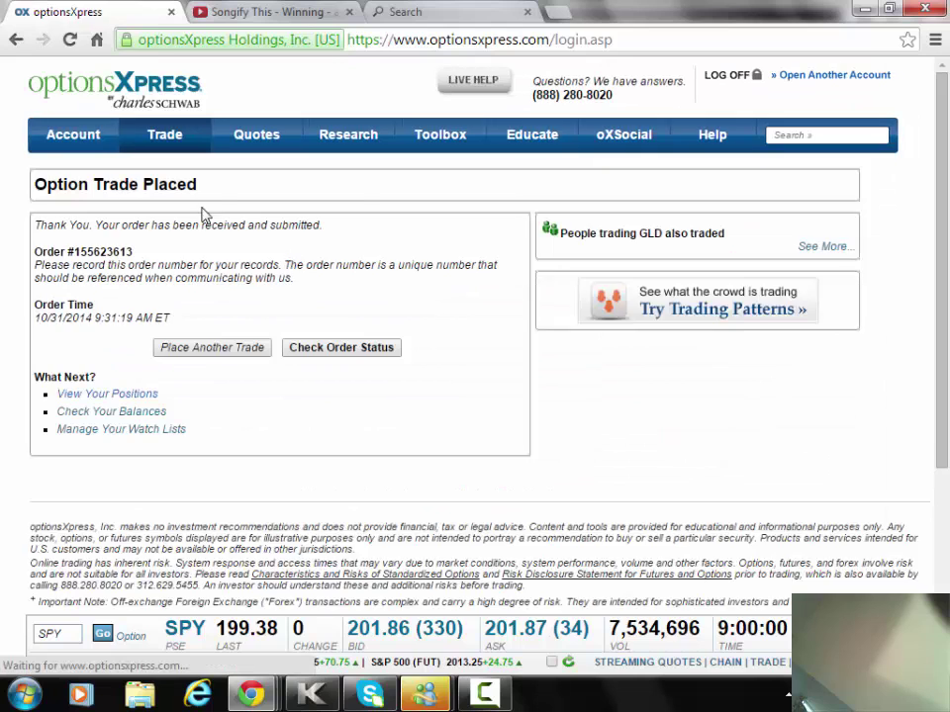
Return to Account Positions to see the 10 new GLD NovWk1 112 Puts.
mouse_move(73, 135)
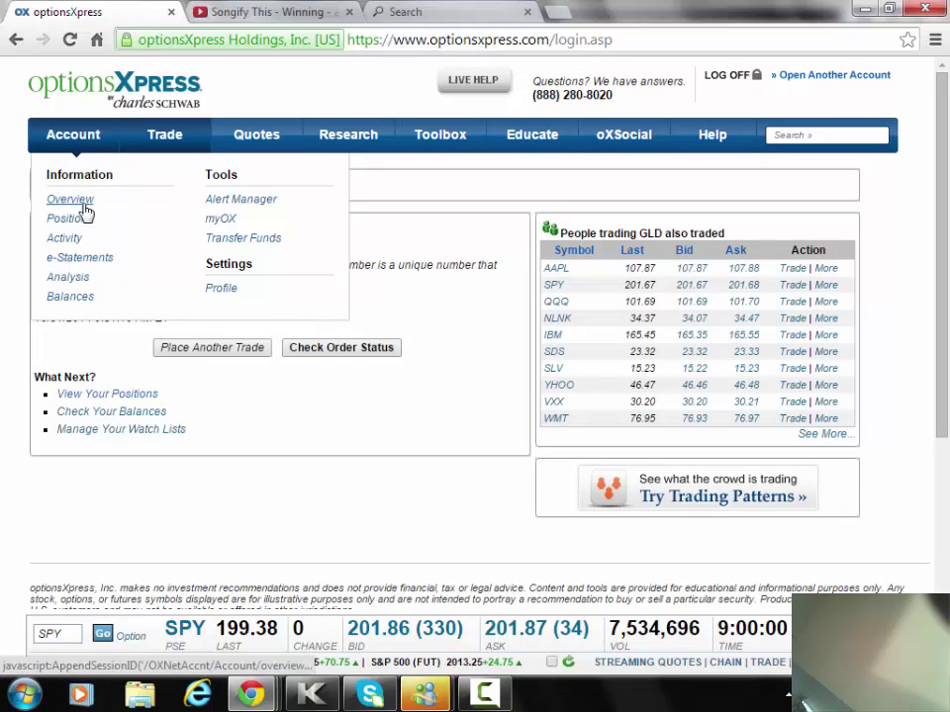
click(89, 219)
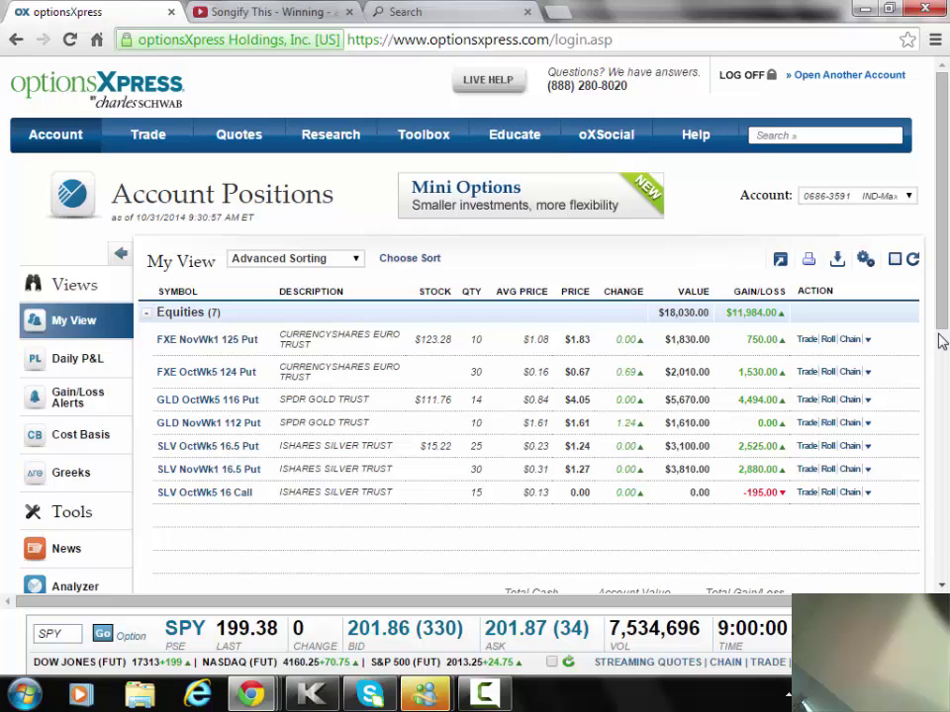
Modify the open GLD OctWk5 111.5 Put order to a 0.35 limit and resubmit it.
mouse_move(148, 137)
click(154, 201)
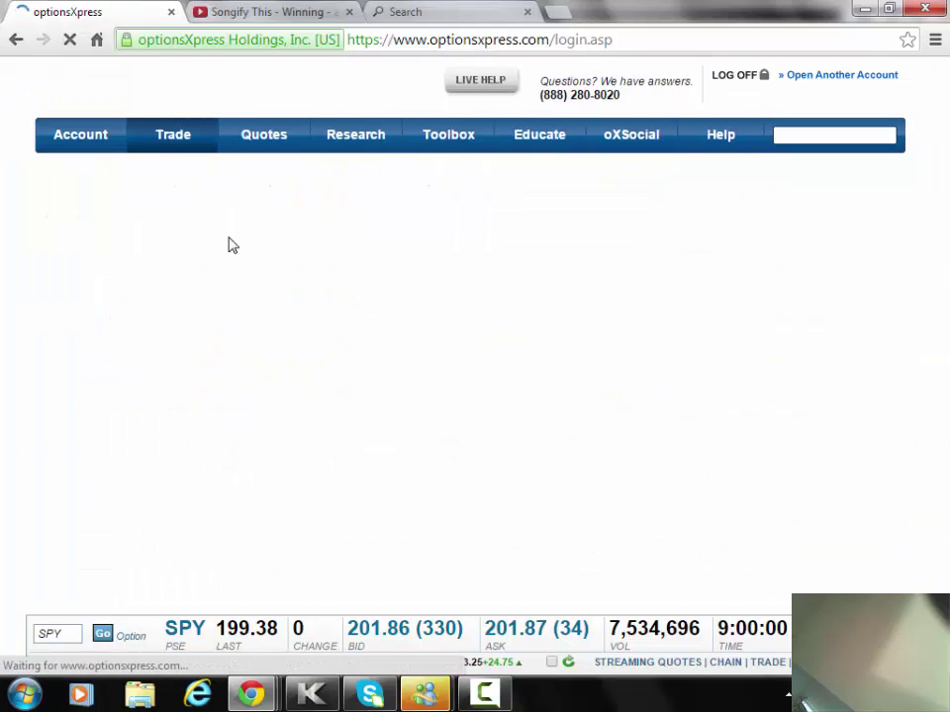
mouse_move(172, 147)
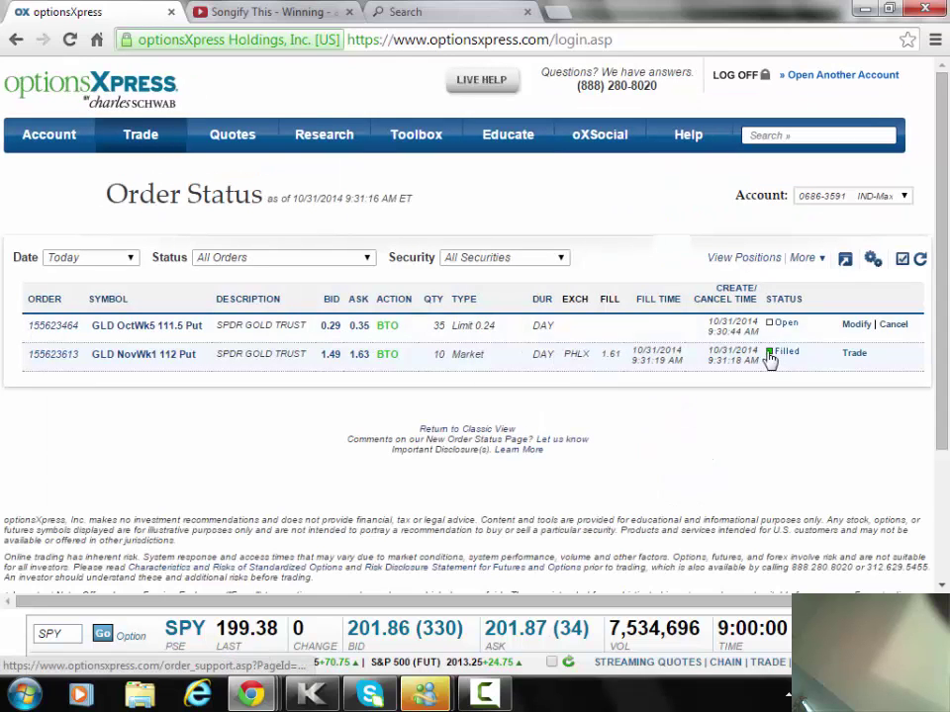
click(856, 327)
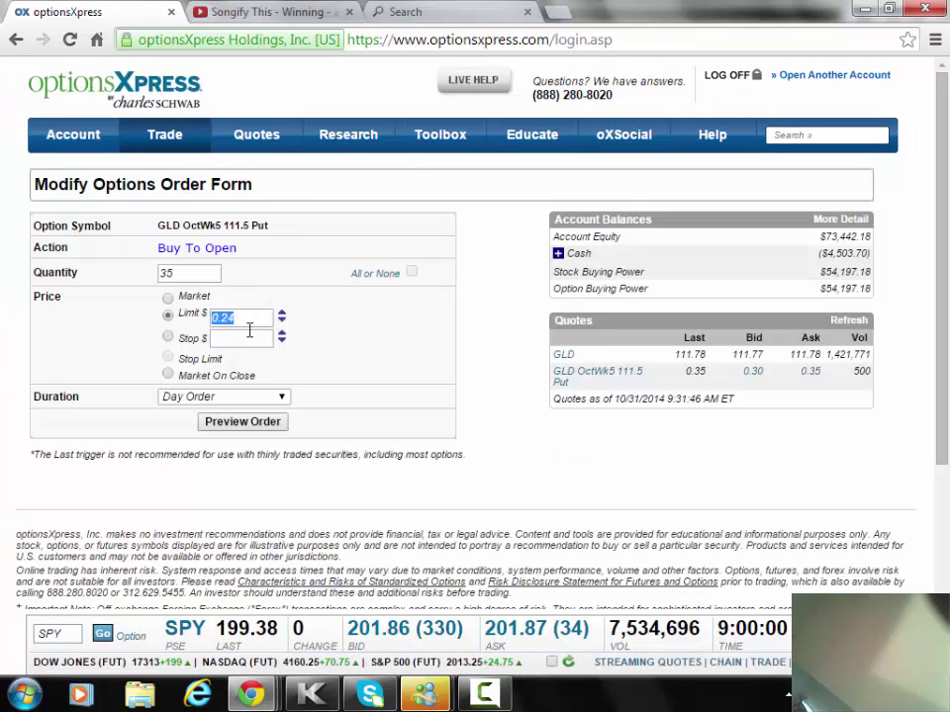
text(0.35)
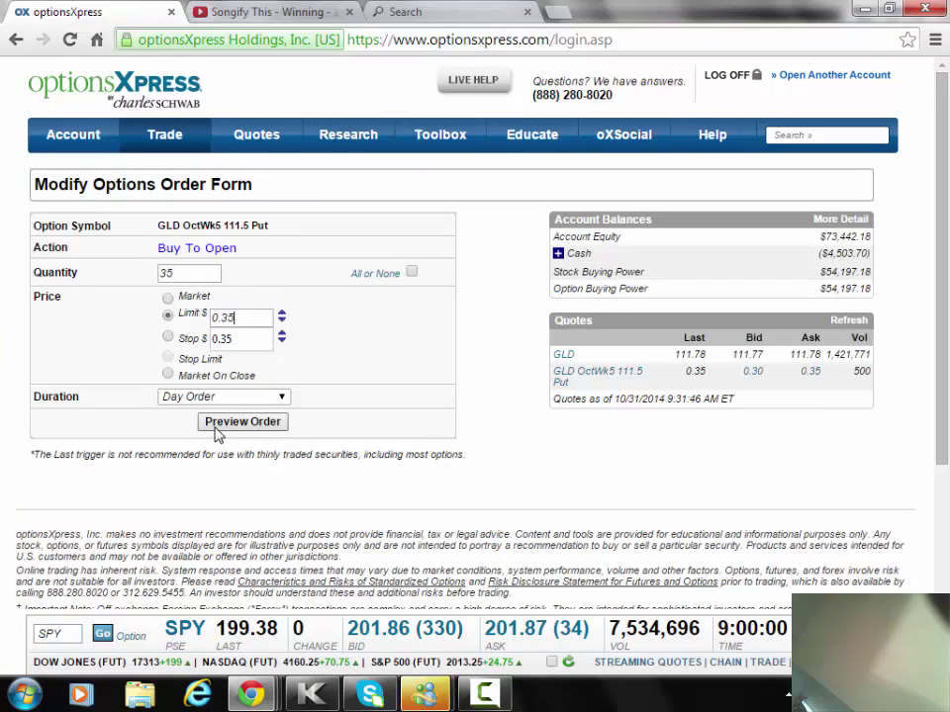
click(243, 425)
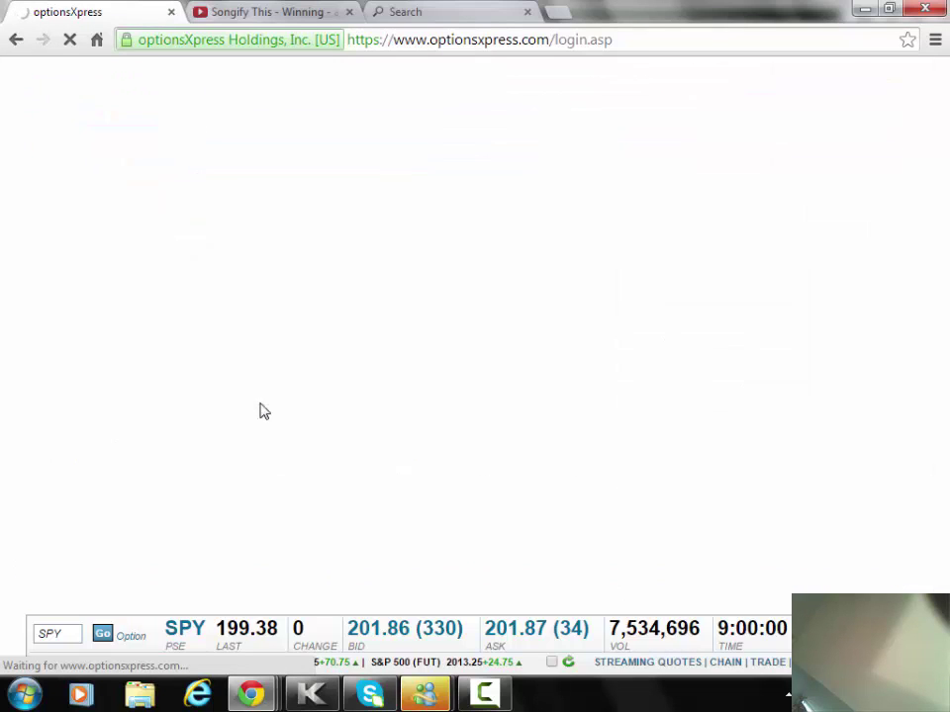
click(838, 478)
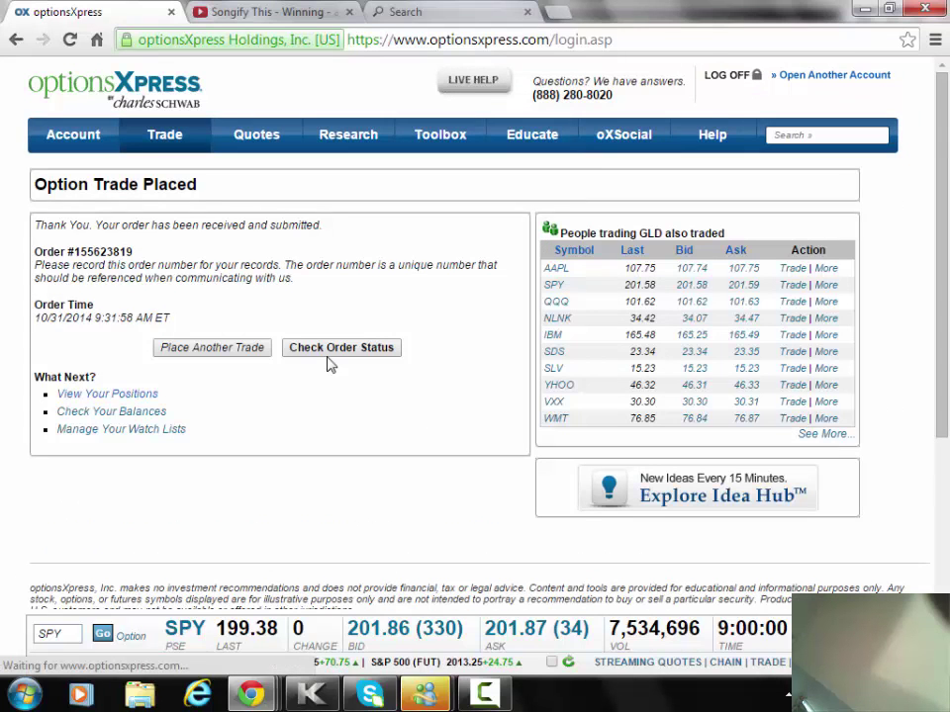
Check the new GLD puts in positions, reload the APMEX site, then return to optionsXpress.
mouse_move(74, 144)
click(71, 222)
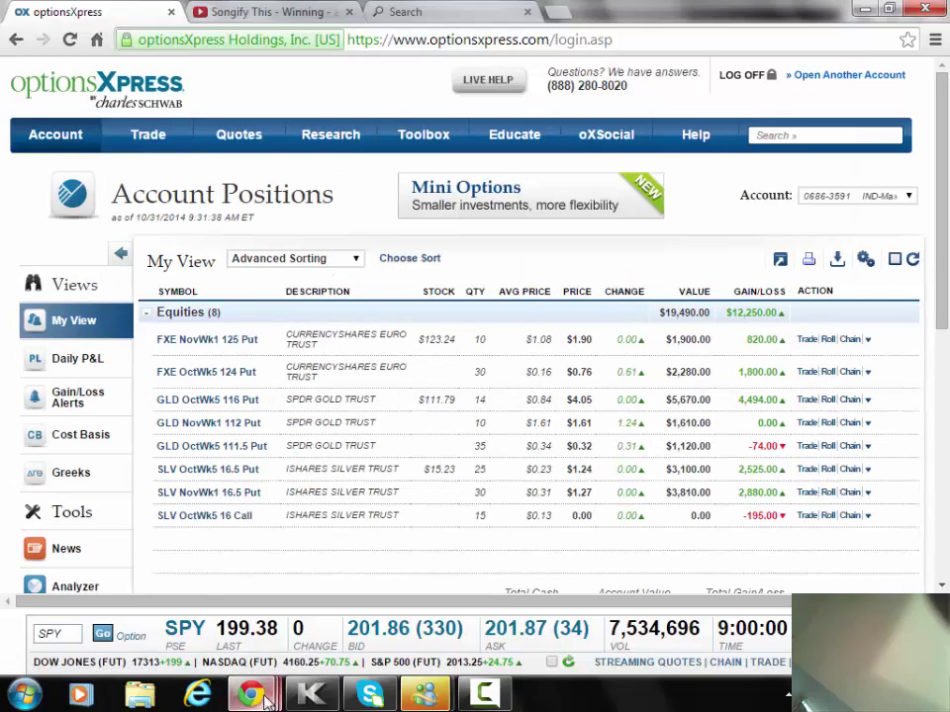
mouse_move(259, 694)
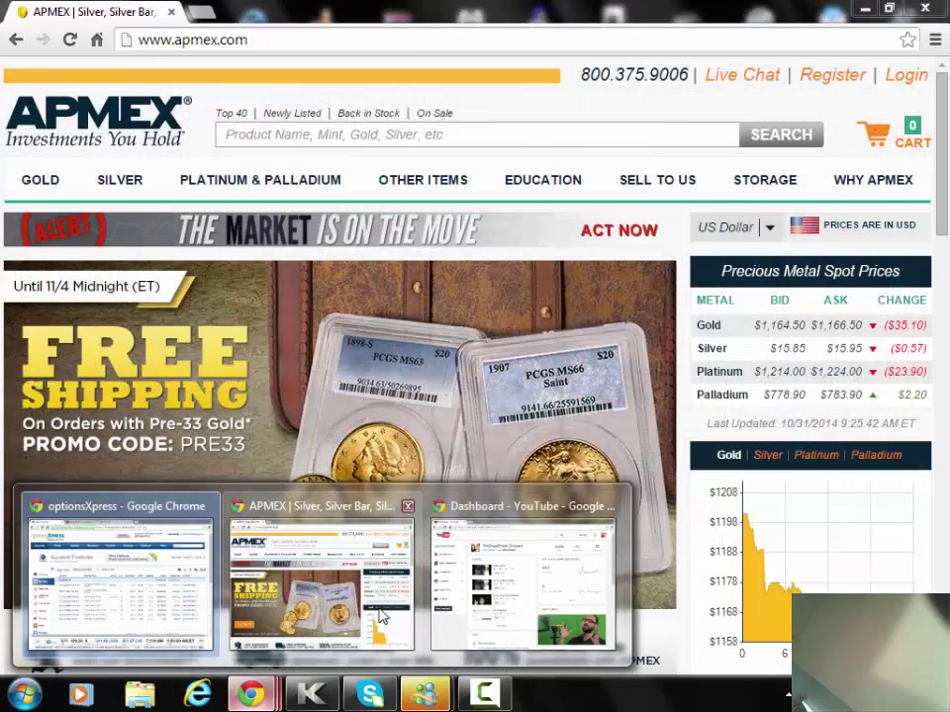
click(383, 618)
click(213, 40)
text(apm)
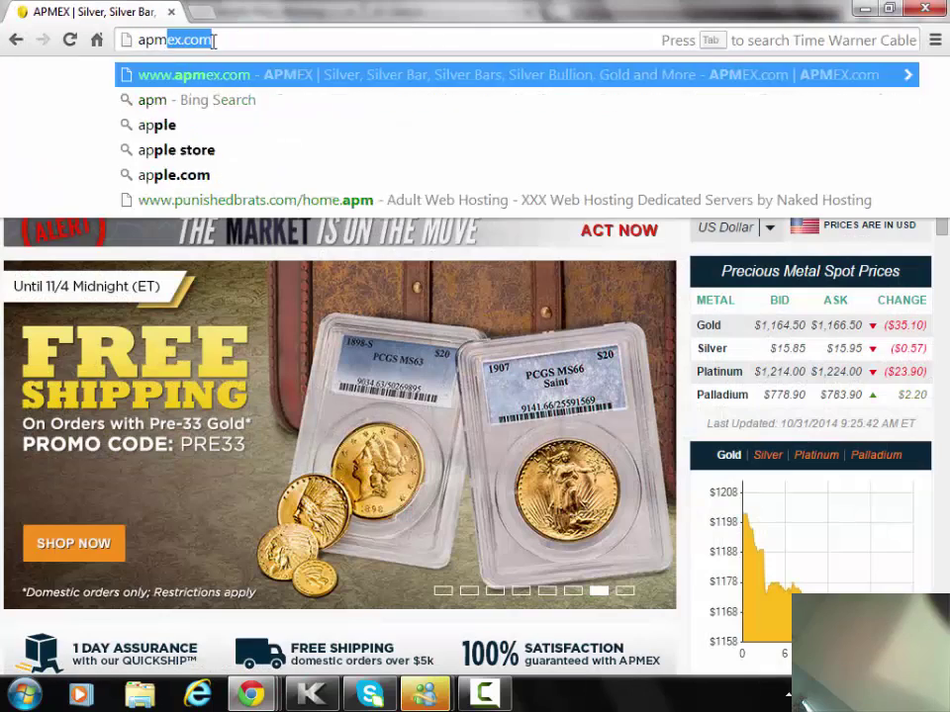
key(Return)
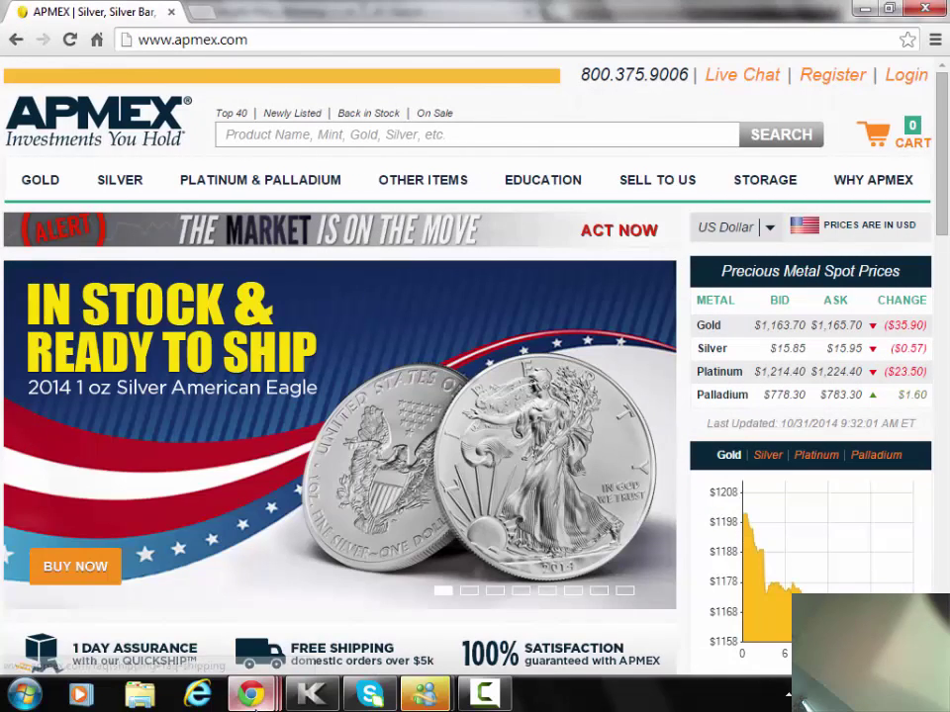
mouse_move(254, 697)
click(193, 605)
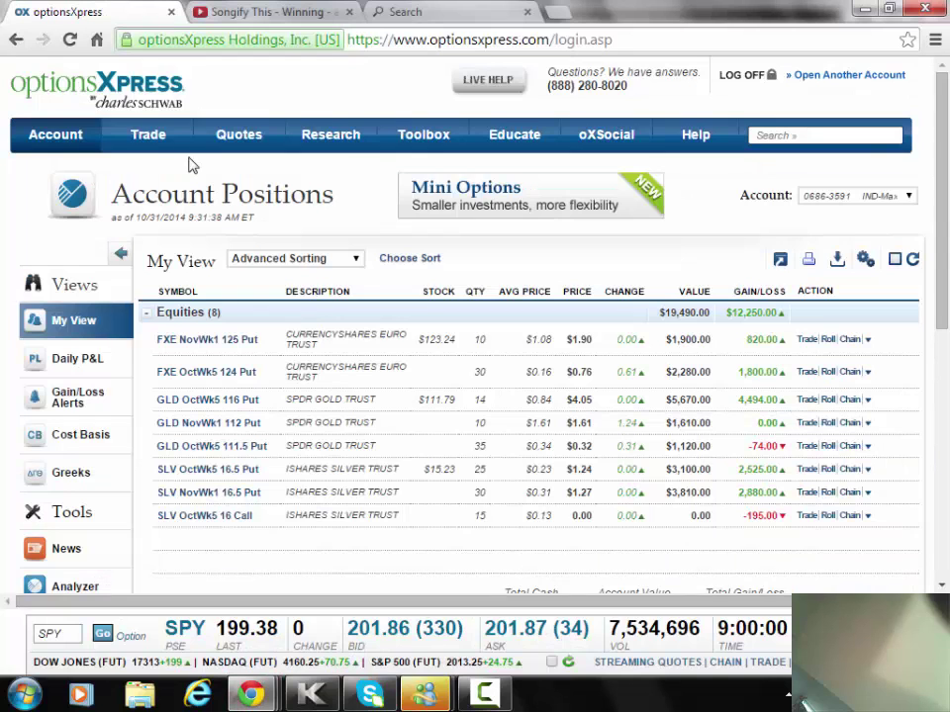
Start a new options order for a GLD put.
click(153, 201)
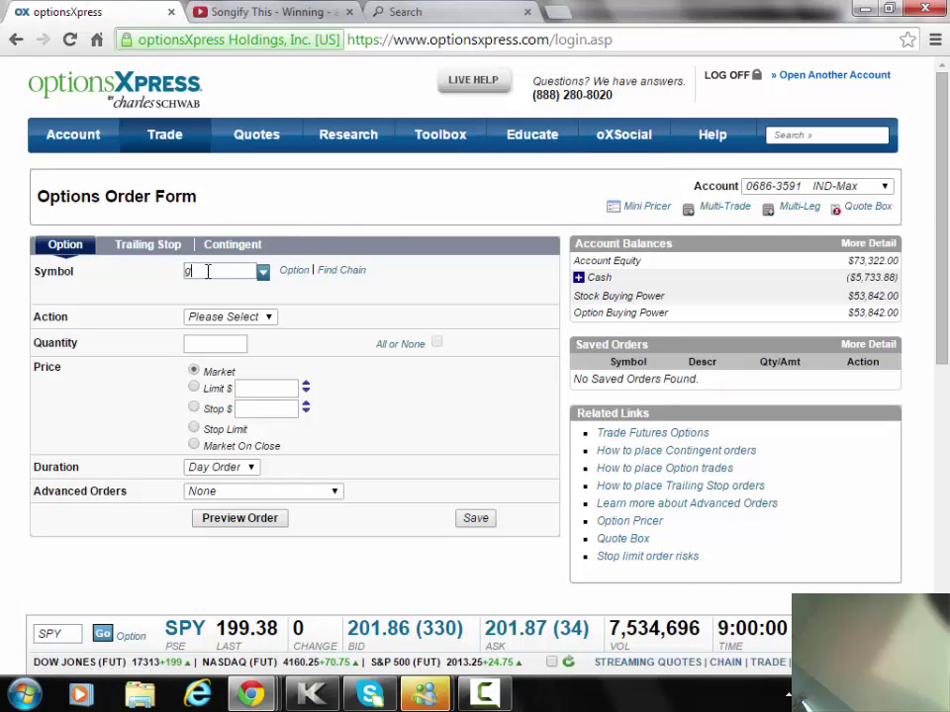
click(205, 271)
text(gld)
click(219, 301)
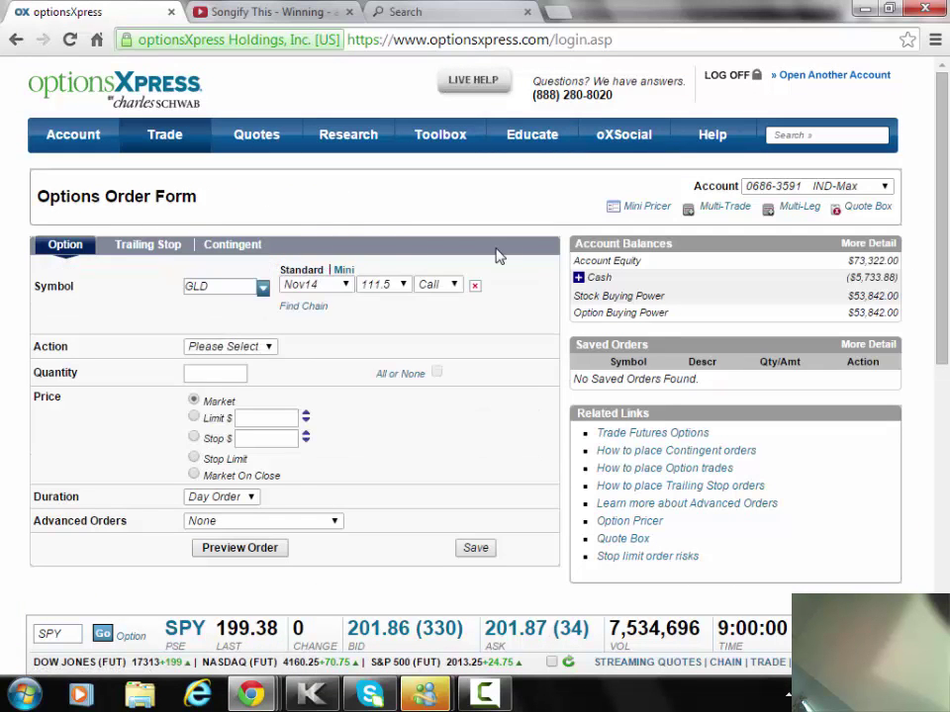
click(448, 286)
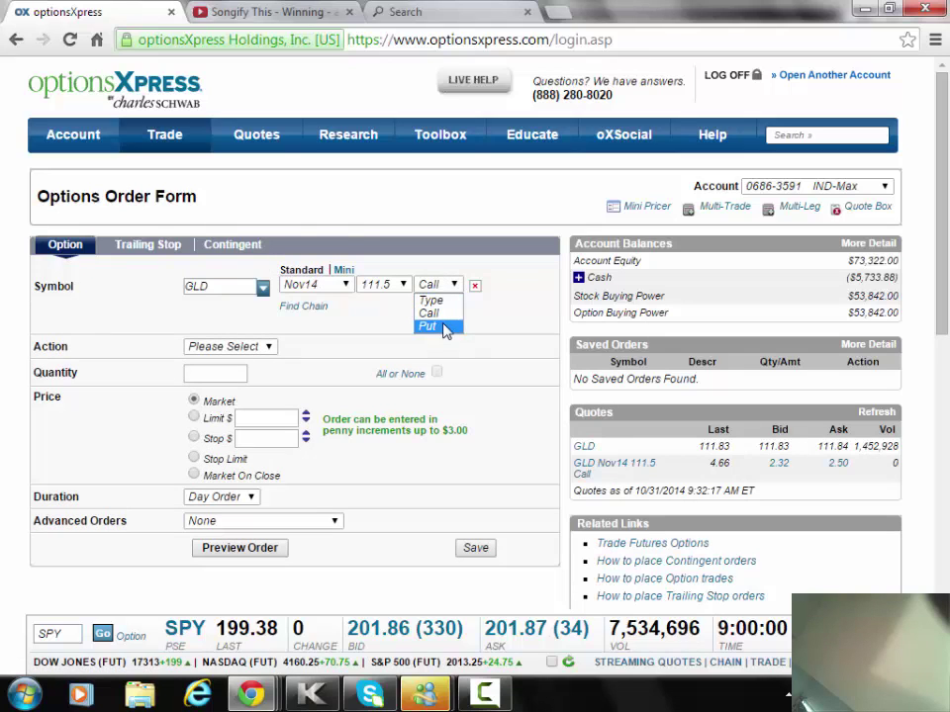
click(431, 327)
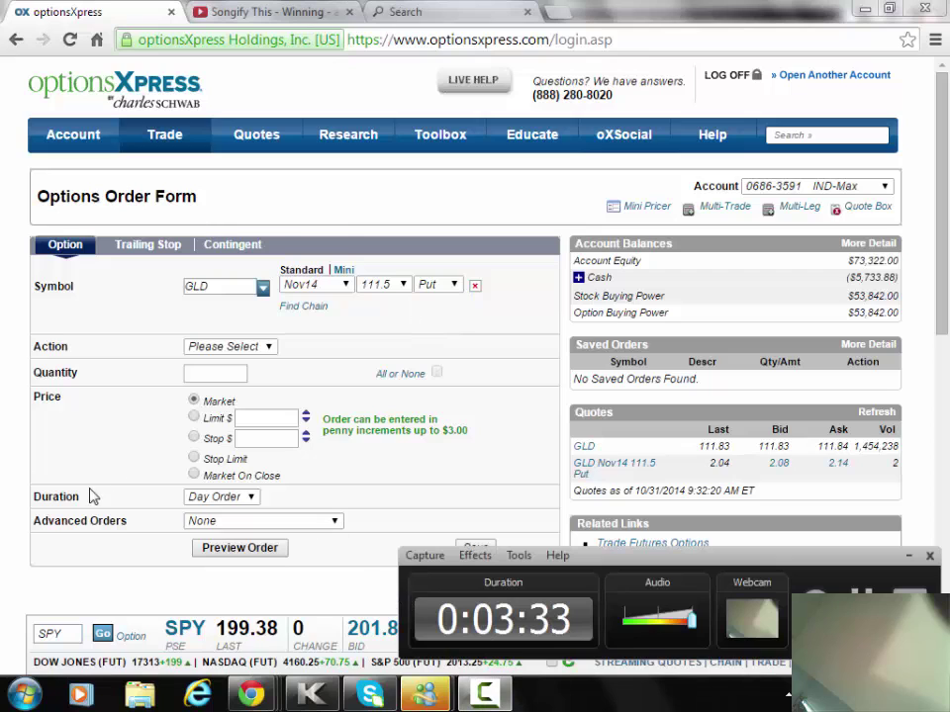
click(265, 346)
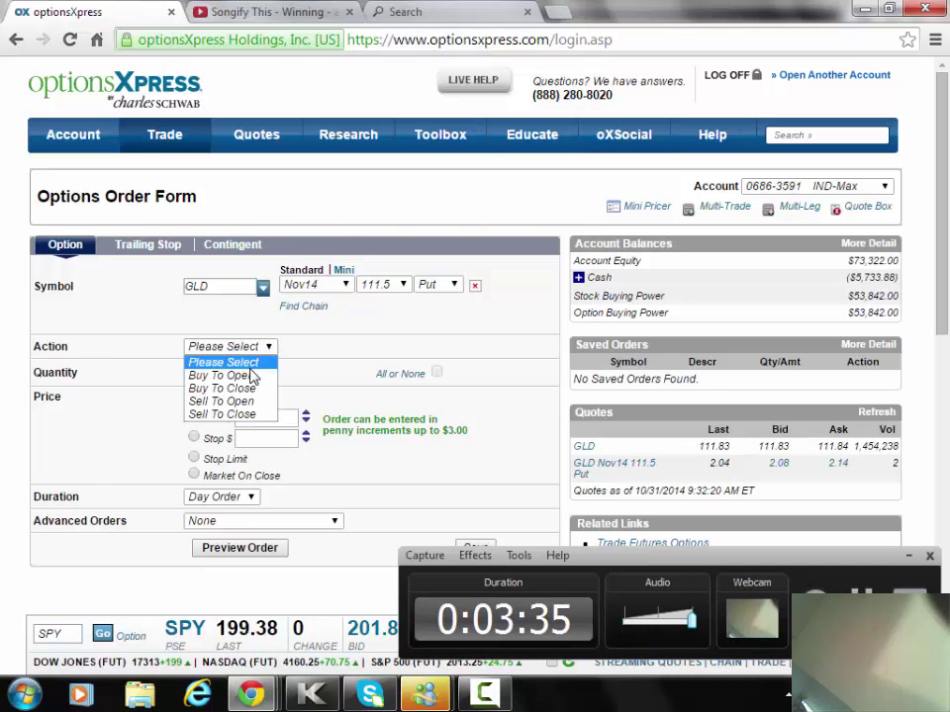
click(286, 335)
Settle on the NovWk1 expiration with a 112 strike after trying NovWk2 and other strikes.
click(314, 288)
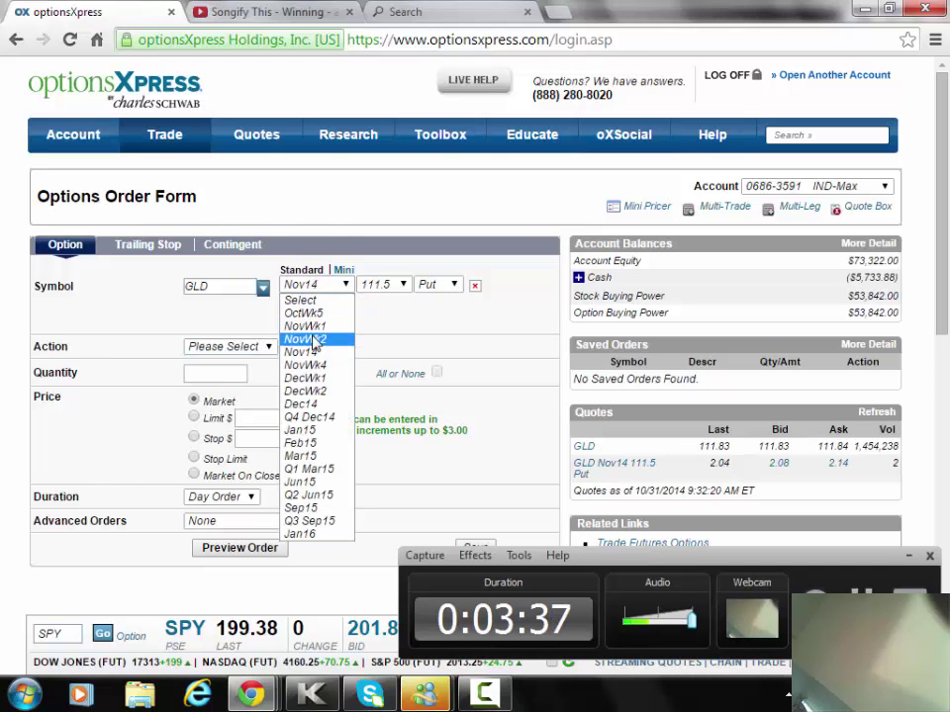
click(314, 340)
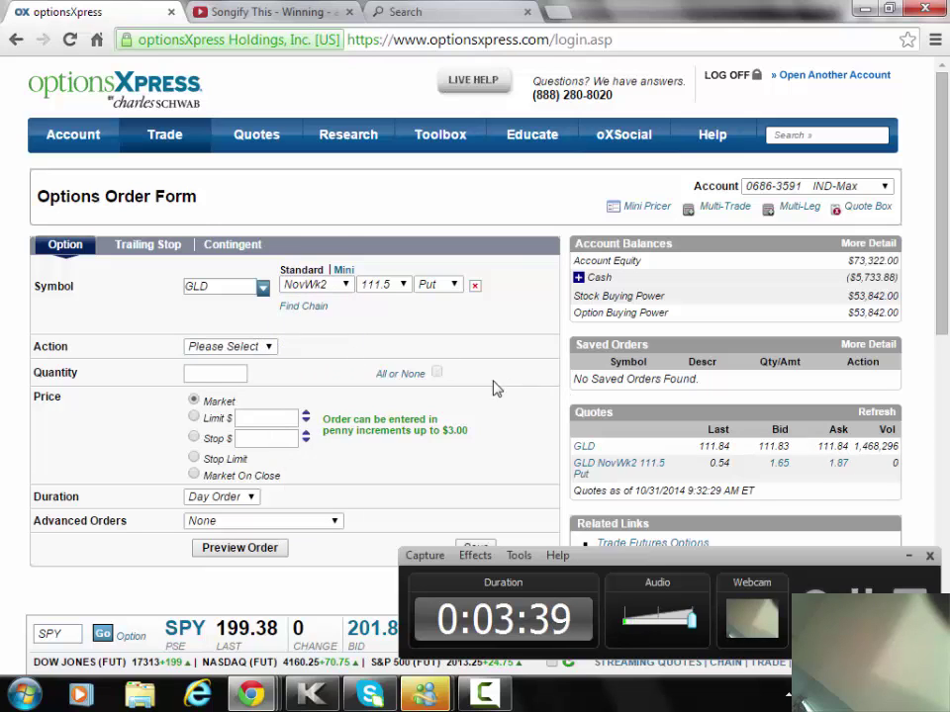
click(386, 287)
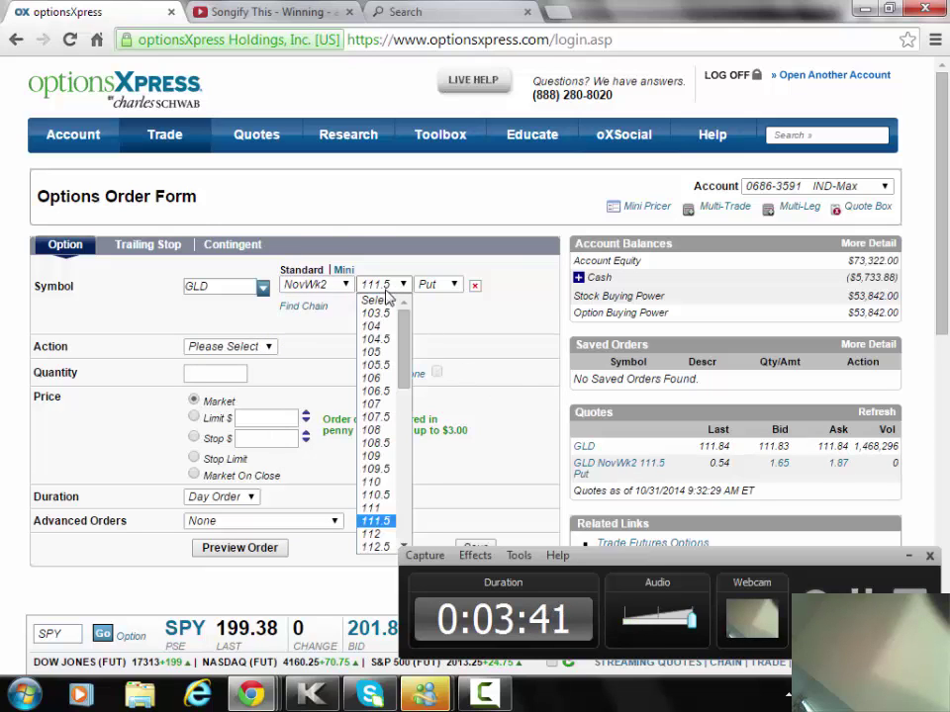
click(376, 533)
click(391, 288)
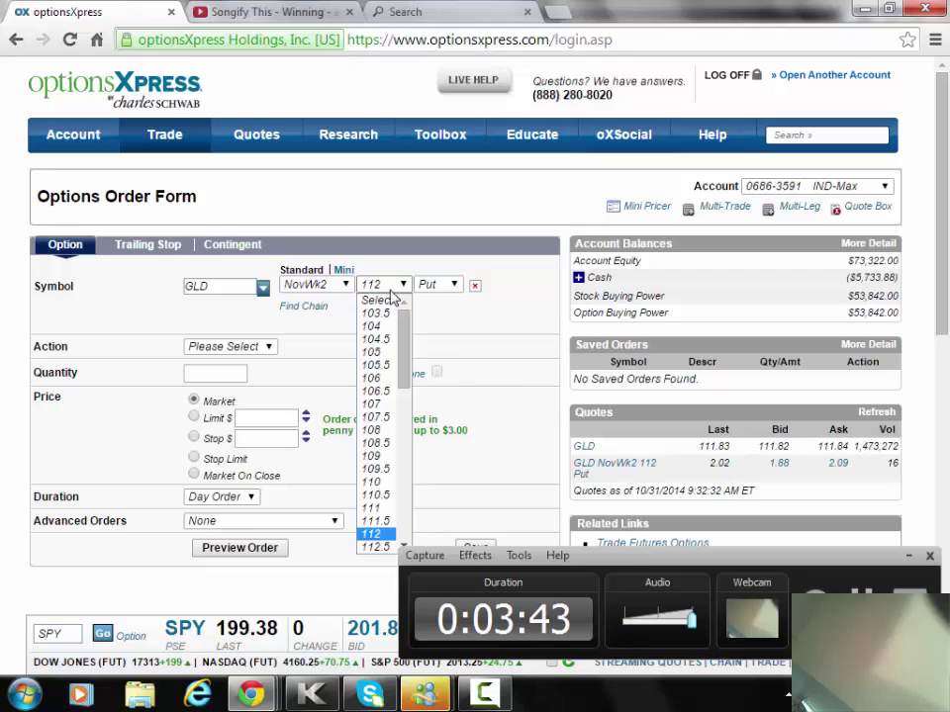
click(375, 546)
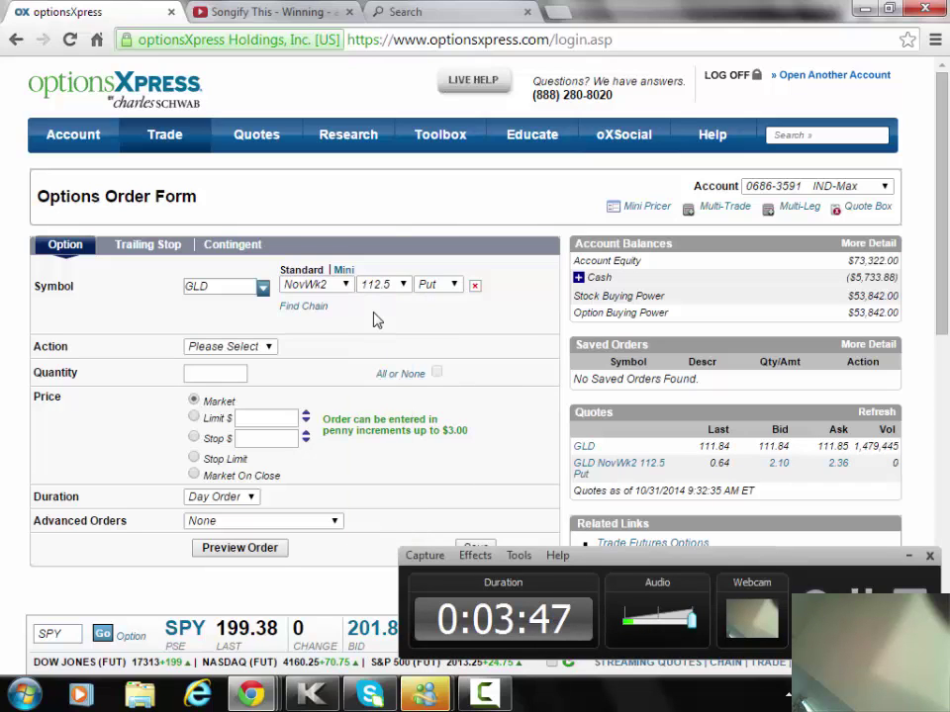
click(336, 284)
click(336, 328)
click(392, 286)
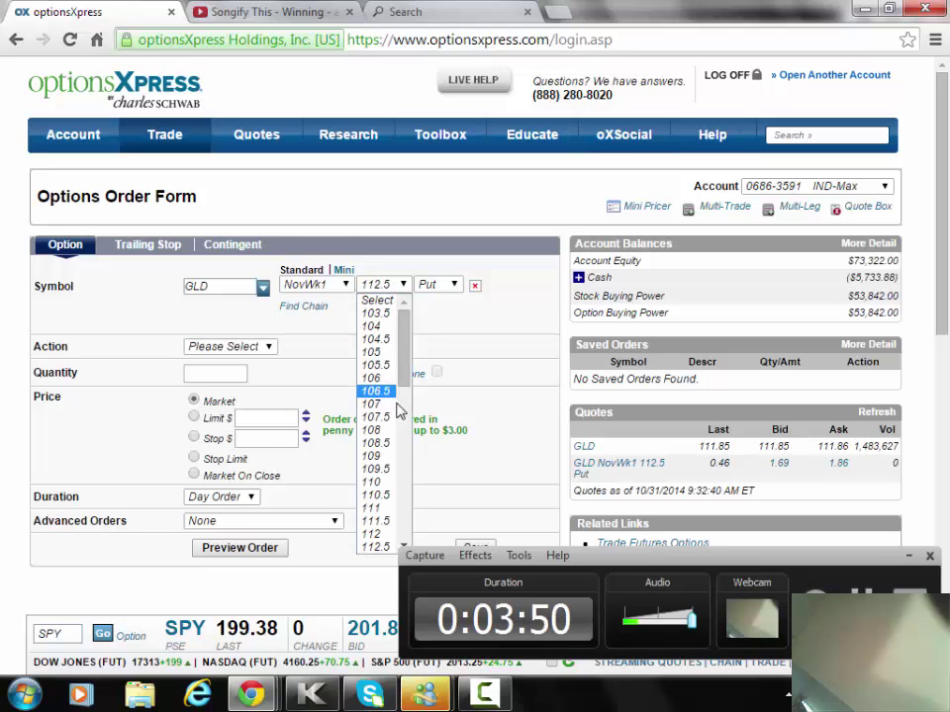
click(384, 521)
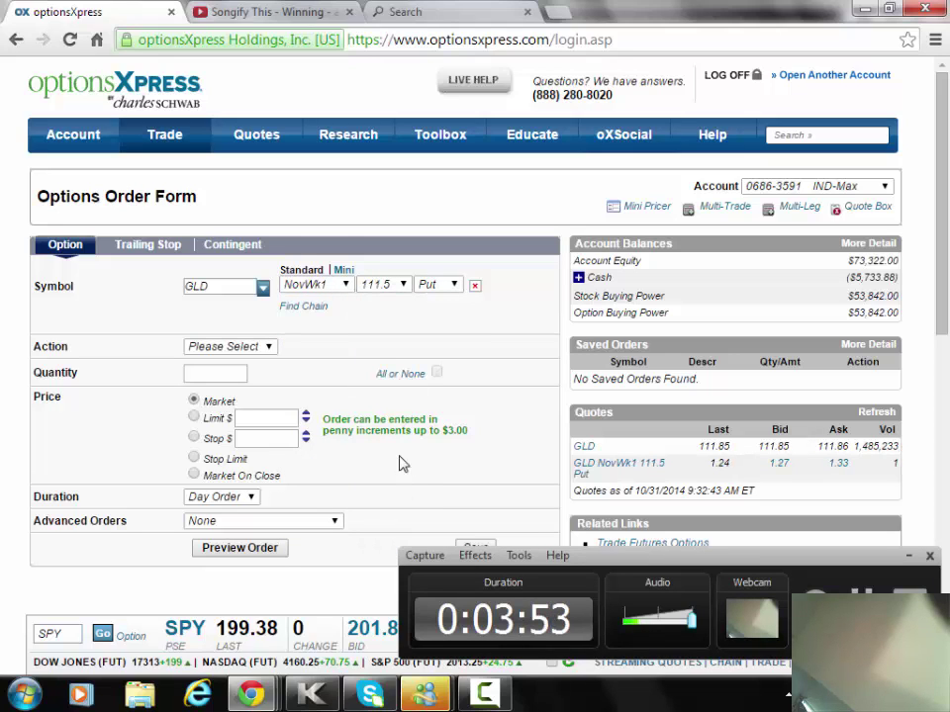
click(376, 286)
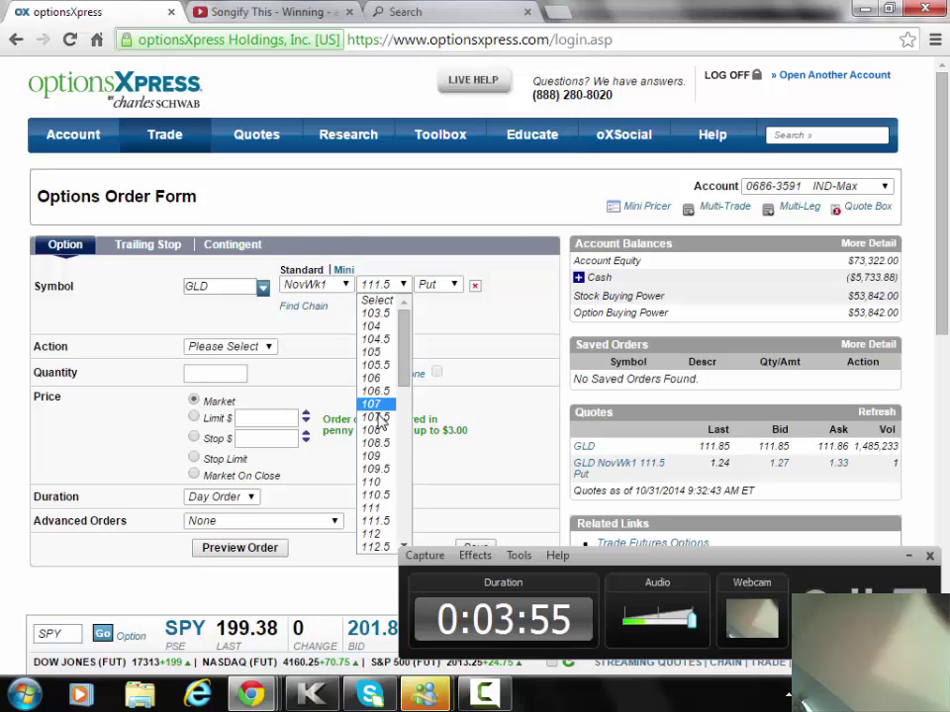
click(379, 534)
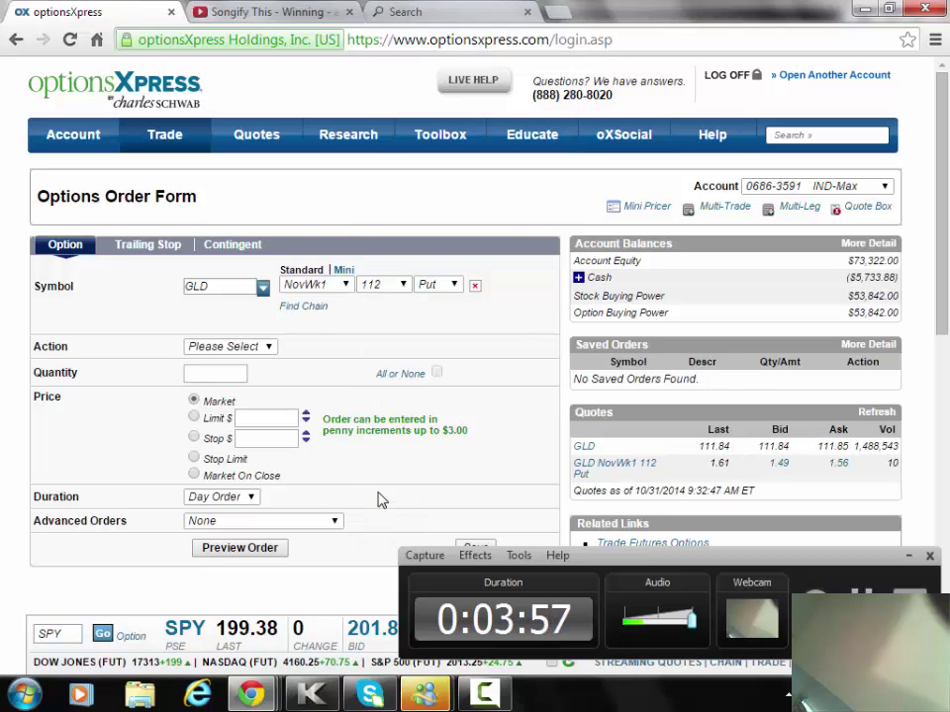
Make it buy-to-open for 35 contracts at a 1.56 limit and preview the order.
click(253, 349)
click(236, 380)
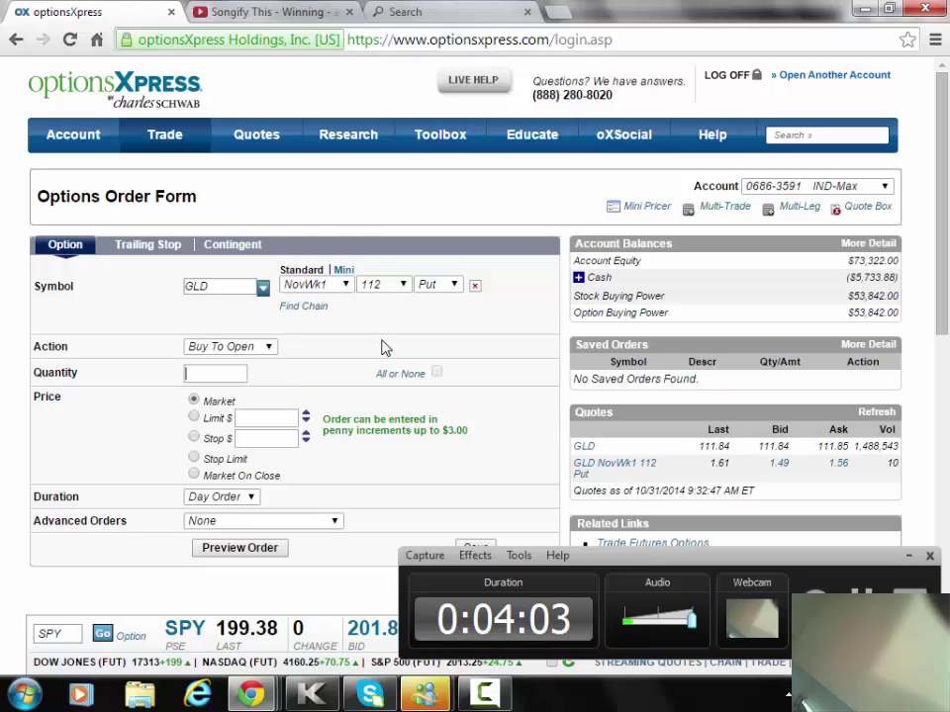
text(35)
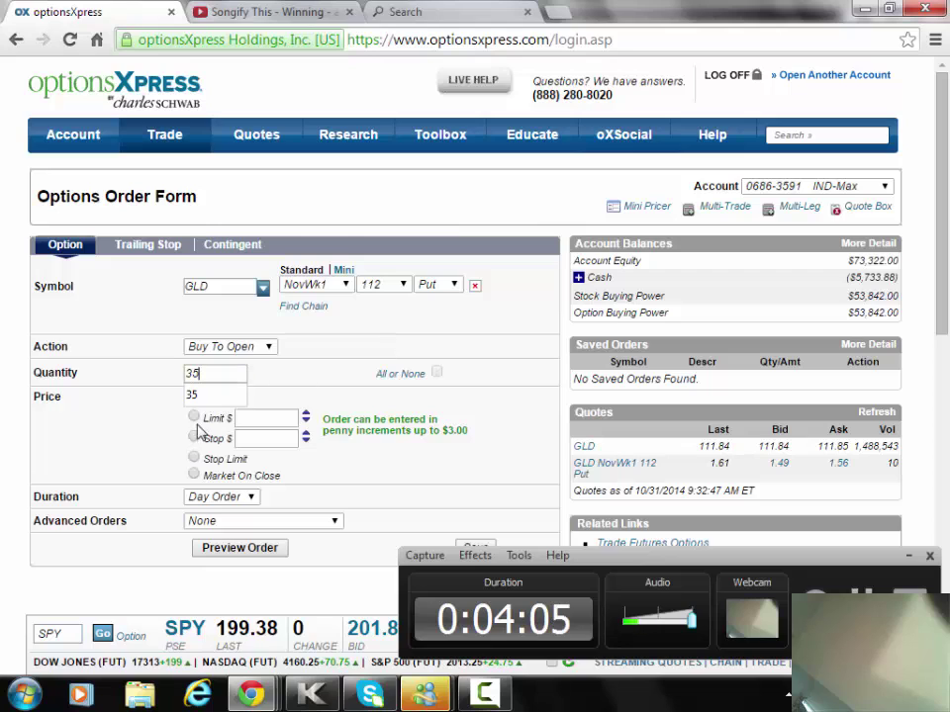
click(193, 417)
text(1)
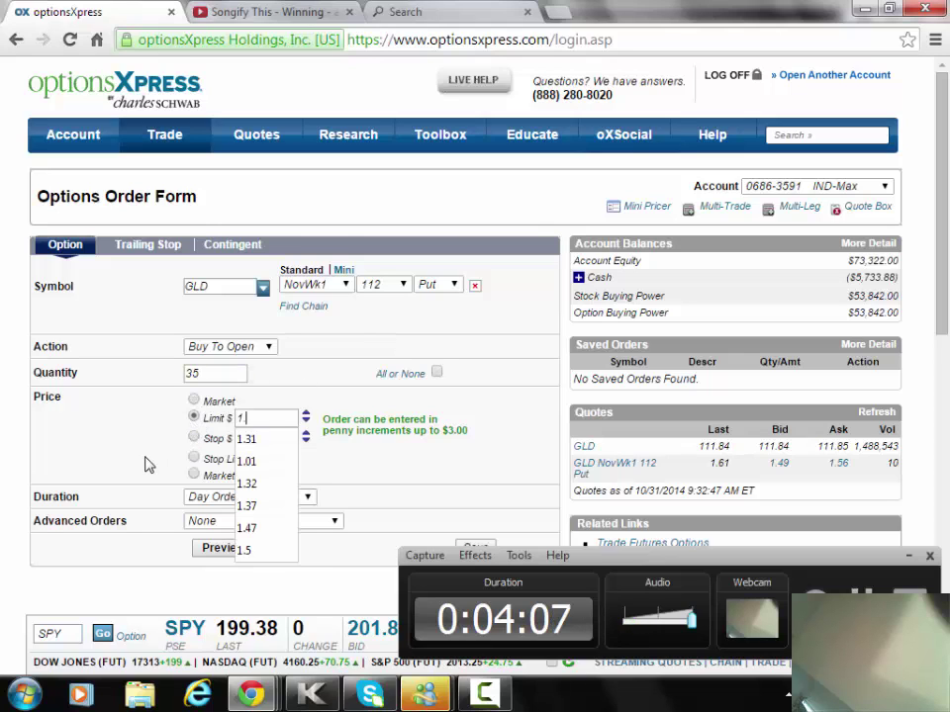
text(.56)
click(206, 548)
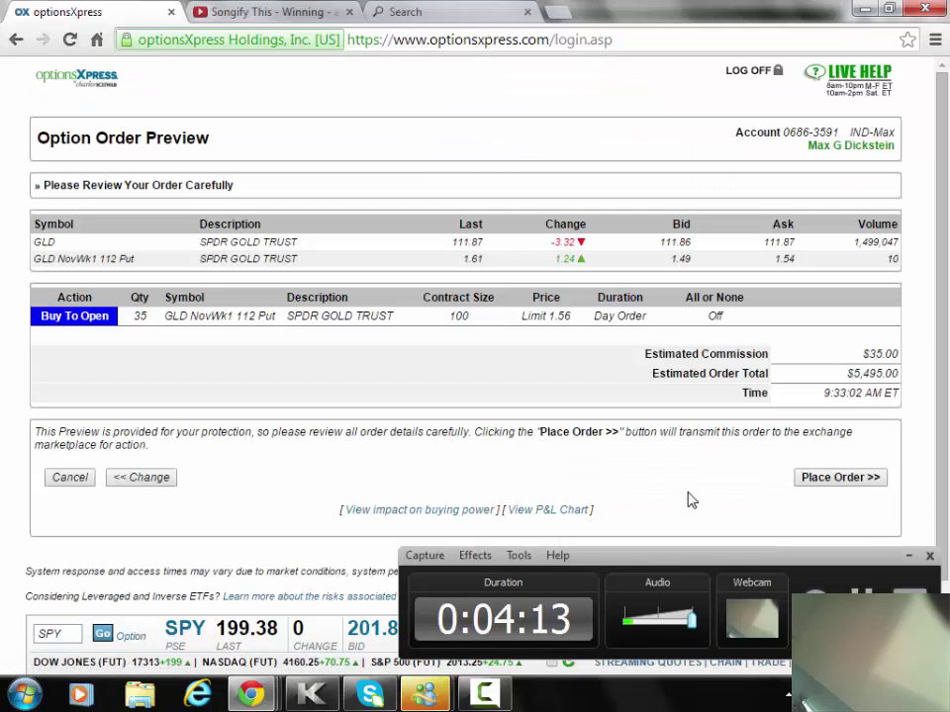
Place the GLD NovWk1 112 put order and dismiss the duplicate-submission warning.
click(842, 479)
click(842, 483)
click(594, 154)
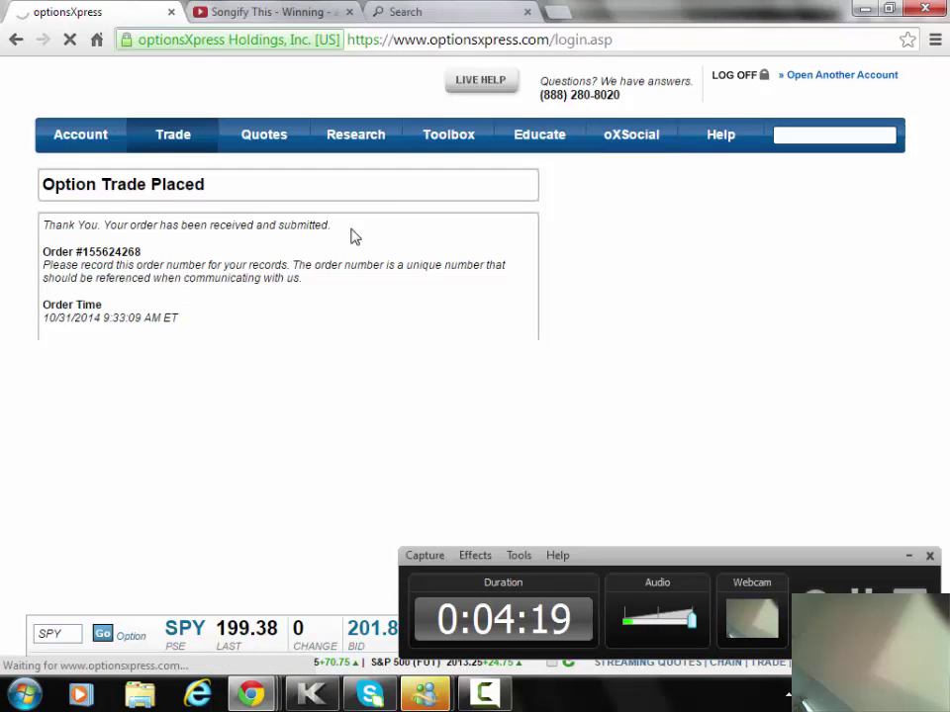
From Account Positions, start a sell-to-close trade on the FXE OctWk5 124 Put.
mouse_move(87, 142)
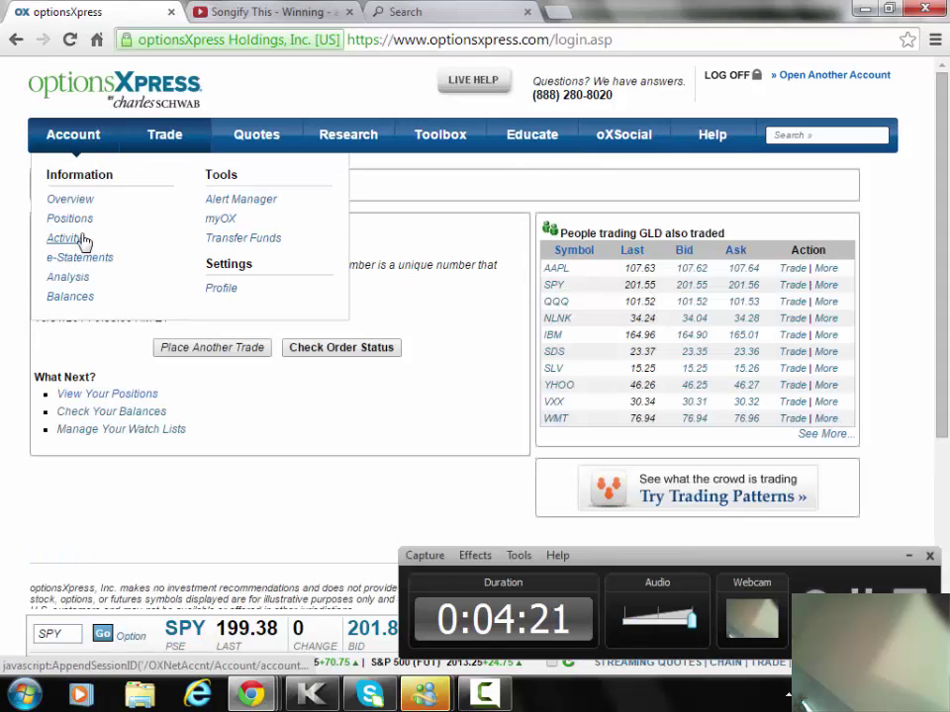
click(81, 224)
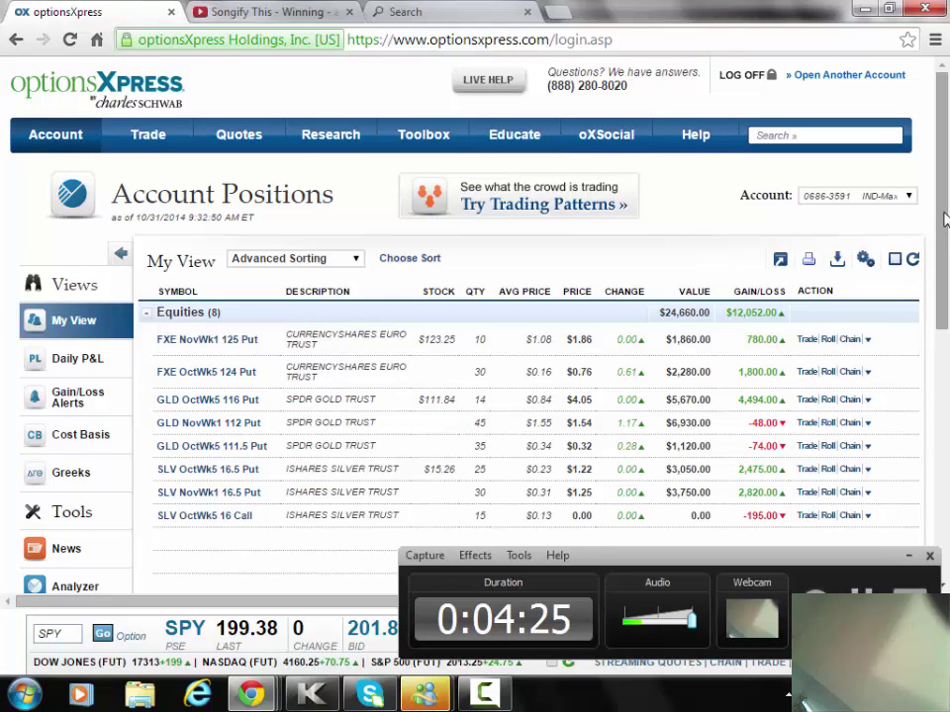
scroll(943, 242, down, 1)
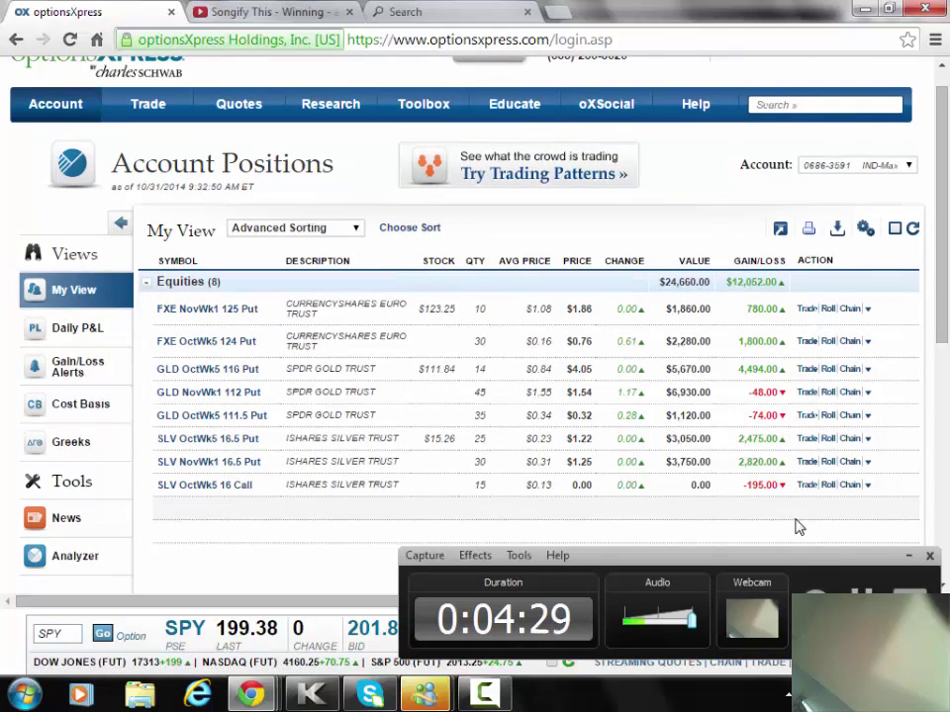
scroll(943, 339, down, 2)
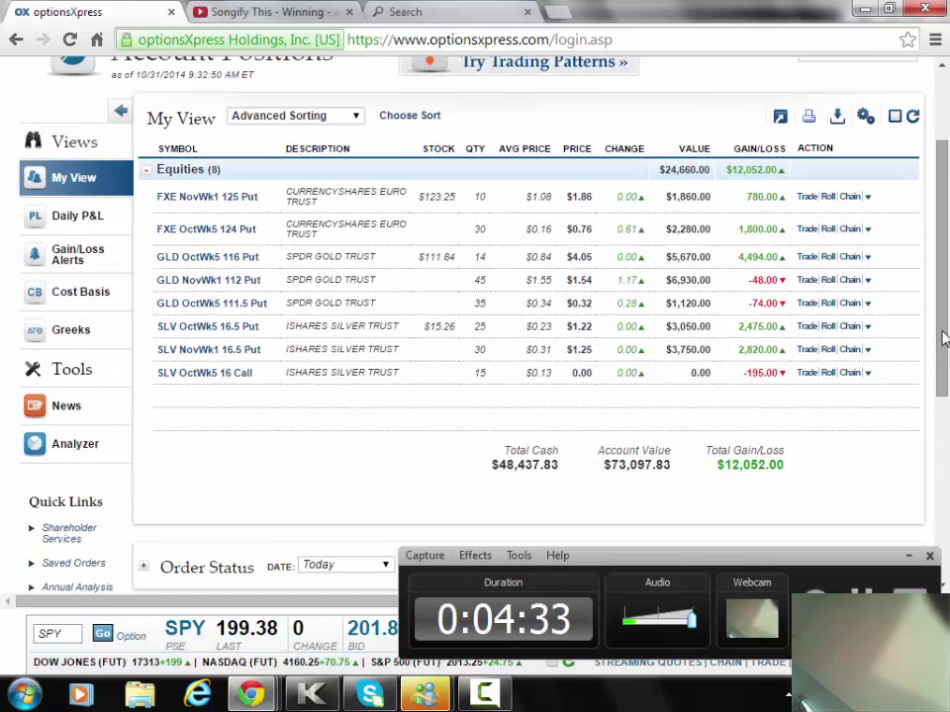
click(809, 230)
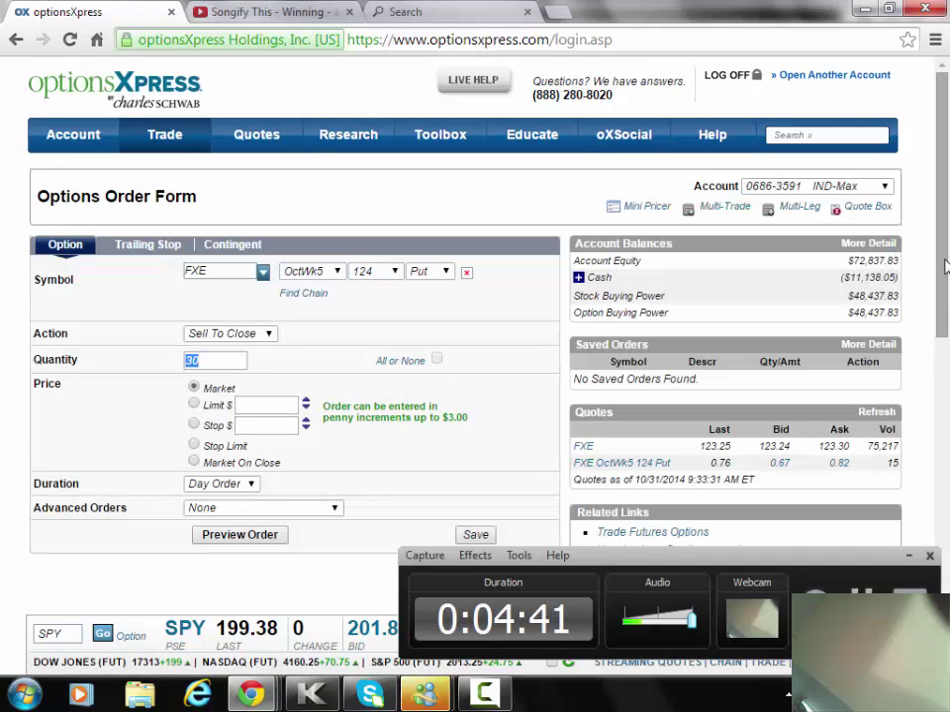
Enter a .82 limit on the FXE order, then abandon it for Account Positions.
drag(945, 265, 945, 277)
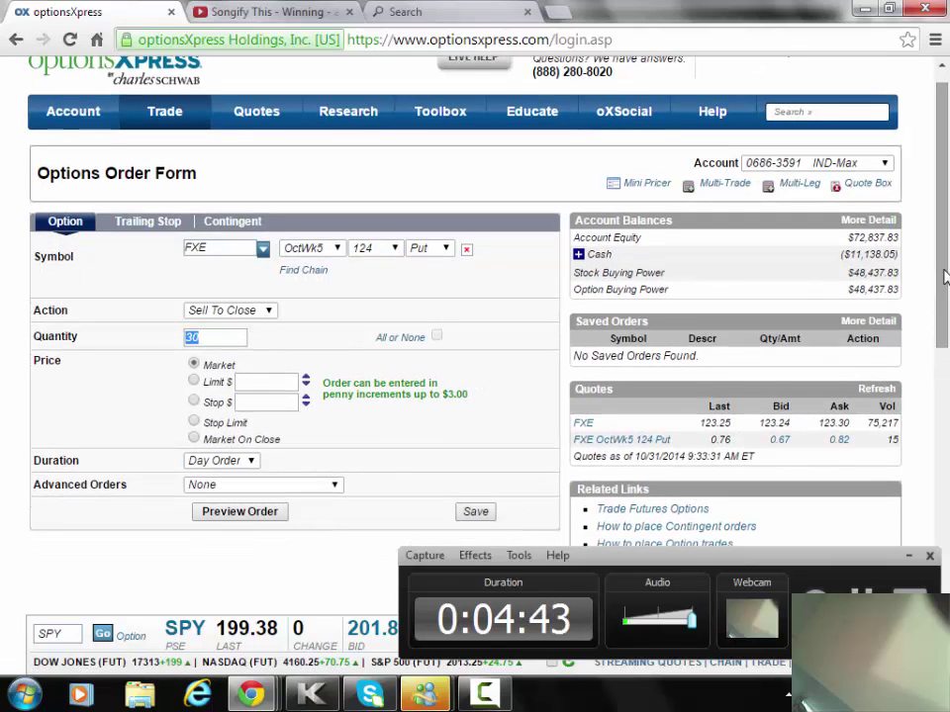
click(195, 382)
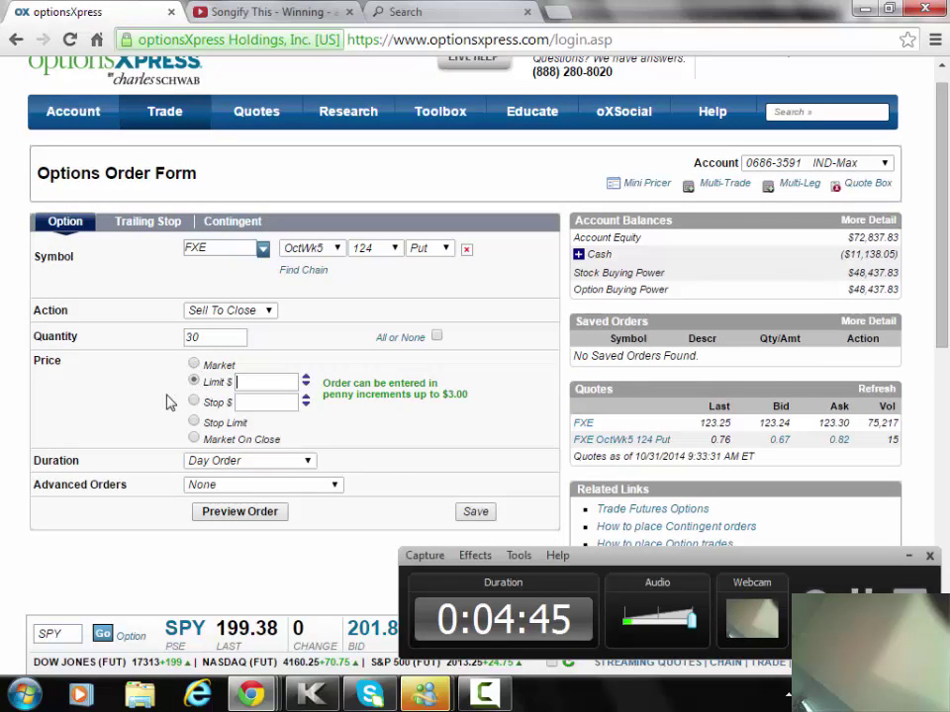
text(.82)
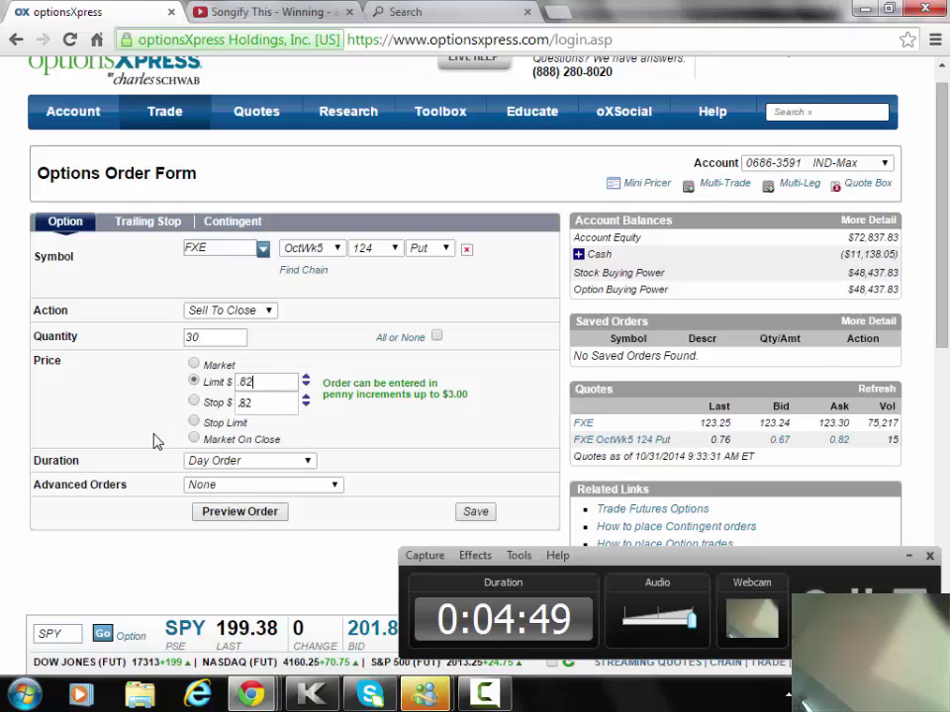
mouse_move(73, 111)
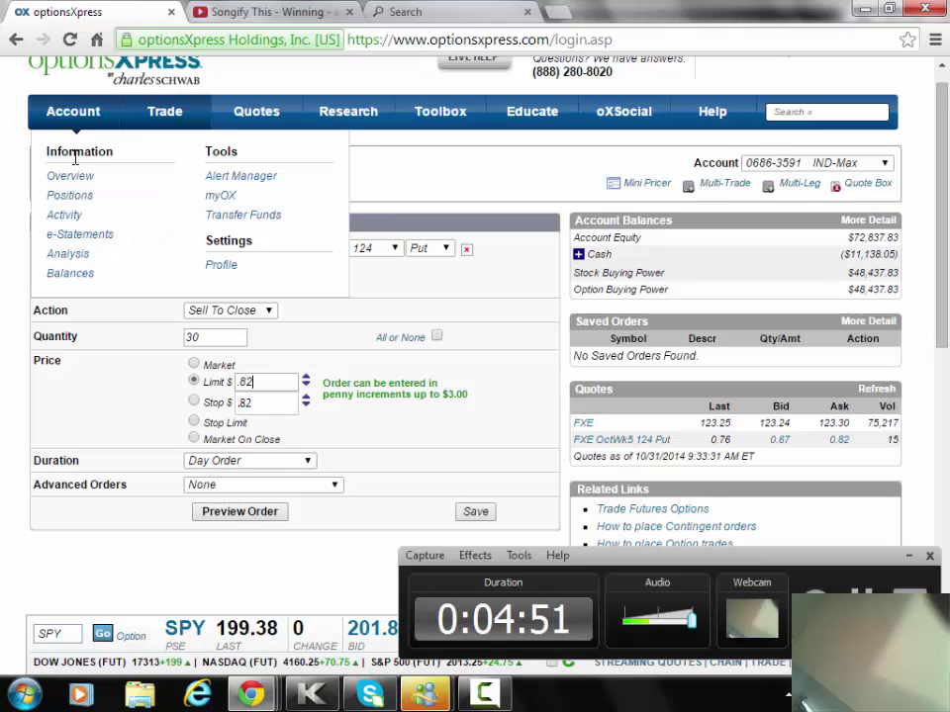
click(83, 202)
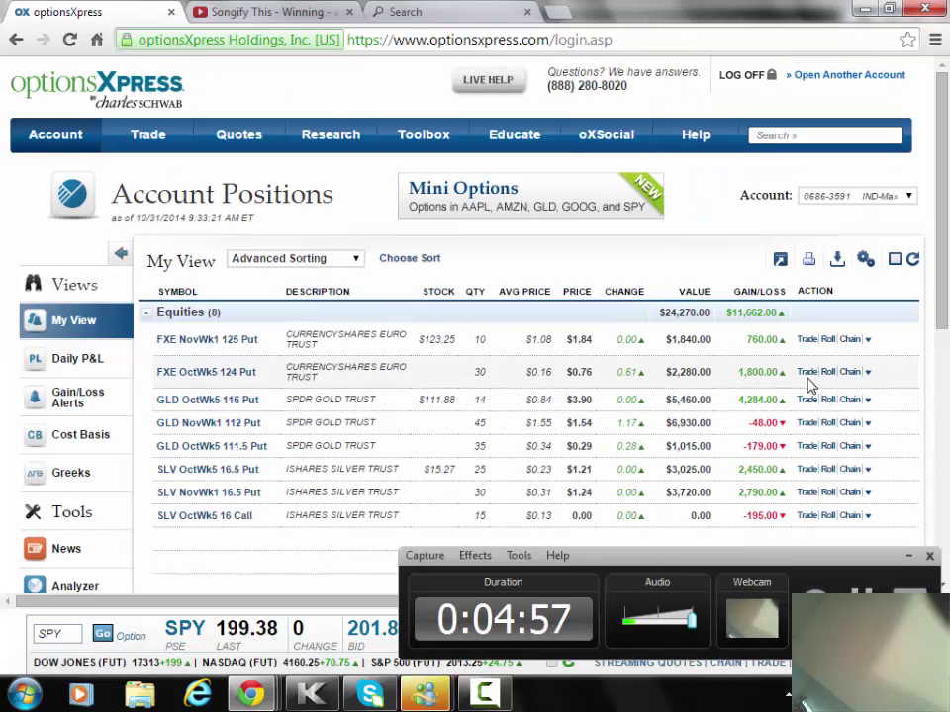
Sell to close 10 FXE OctWk5 124 Puts at a 0.80 limit, previewing then submitting.
click(806, 373)
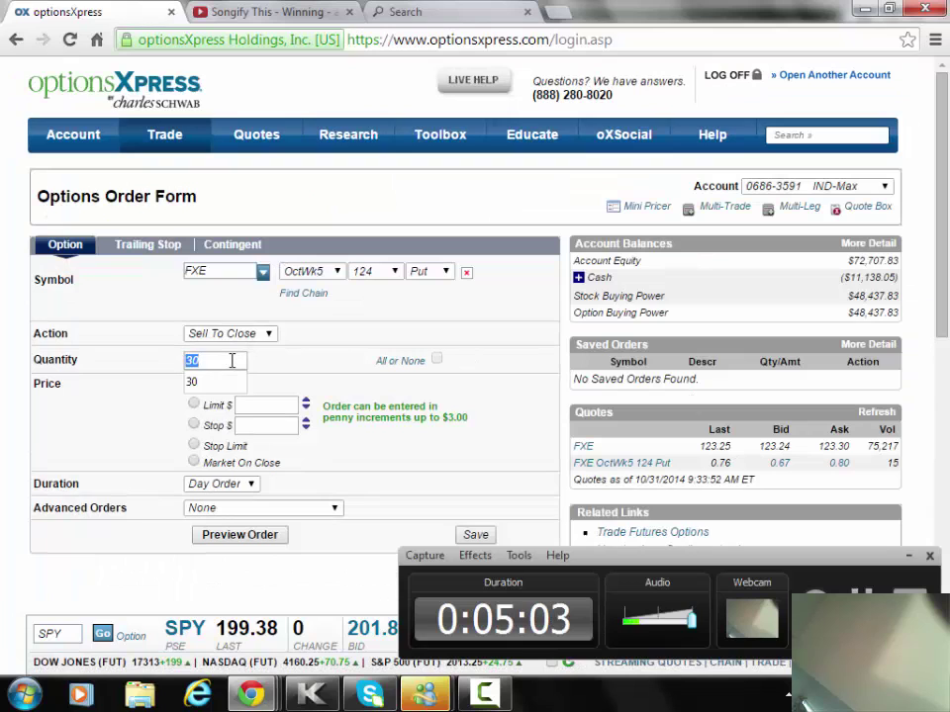
text(10)
click(210, 381)
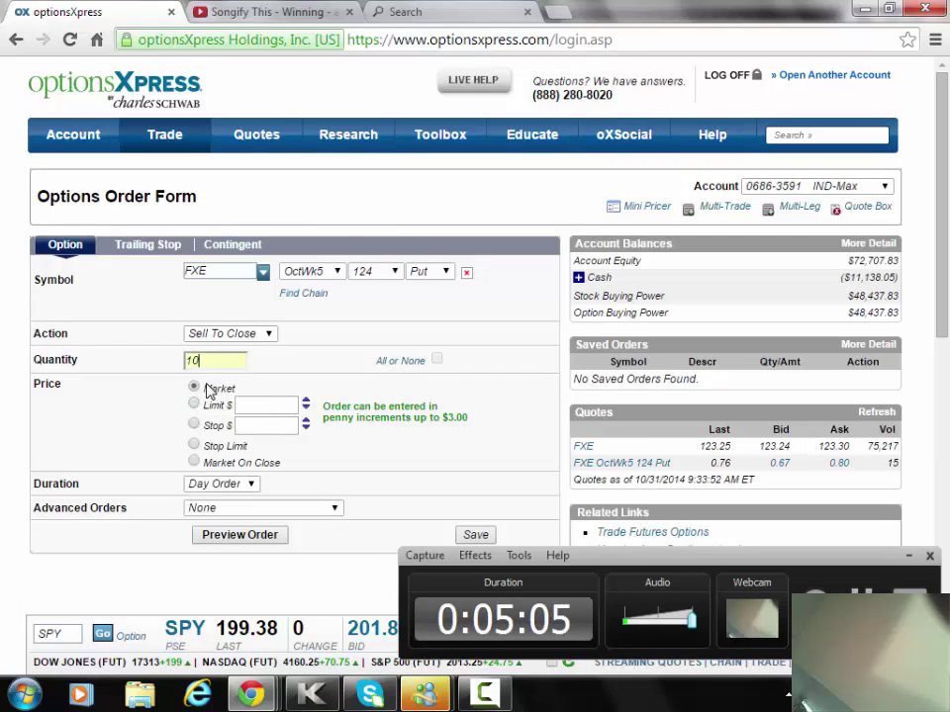
click(195, 404)
text(.8)
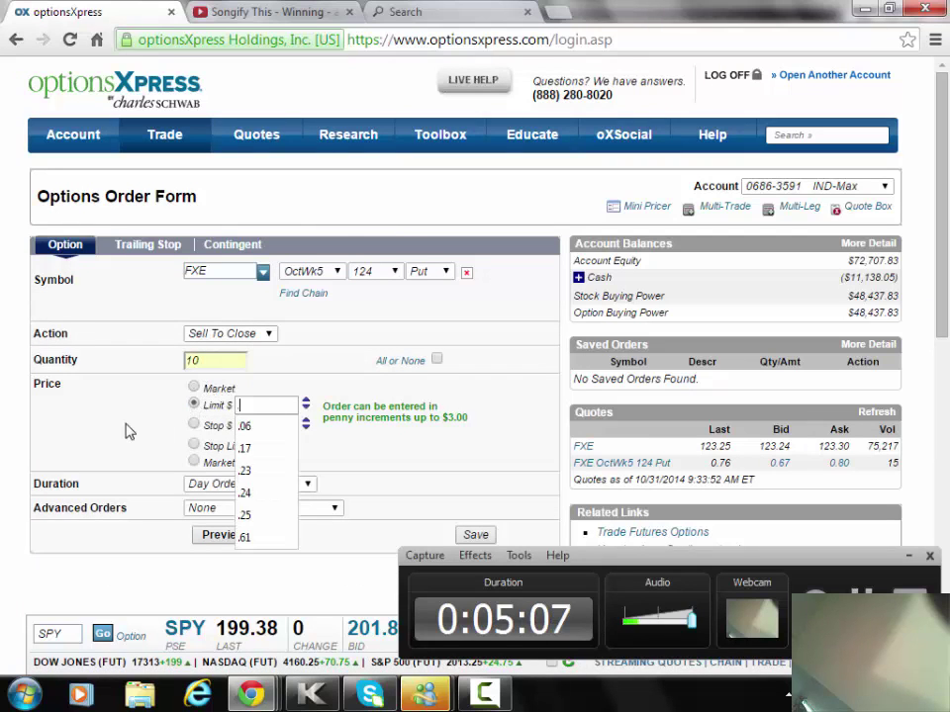
click(210, 540)
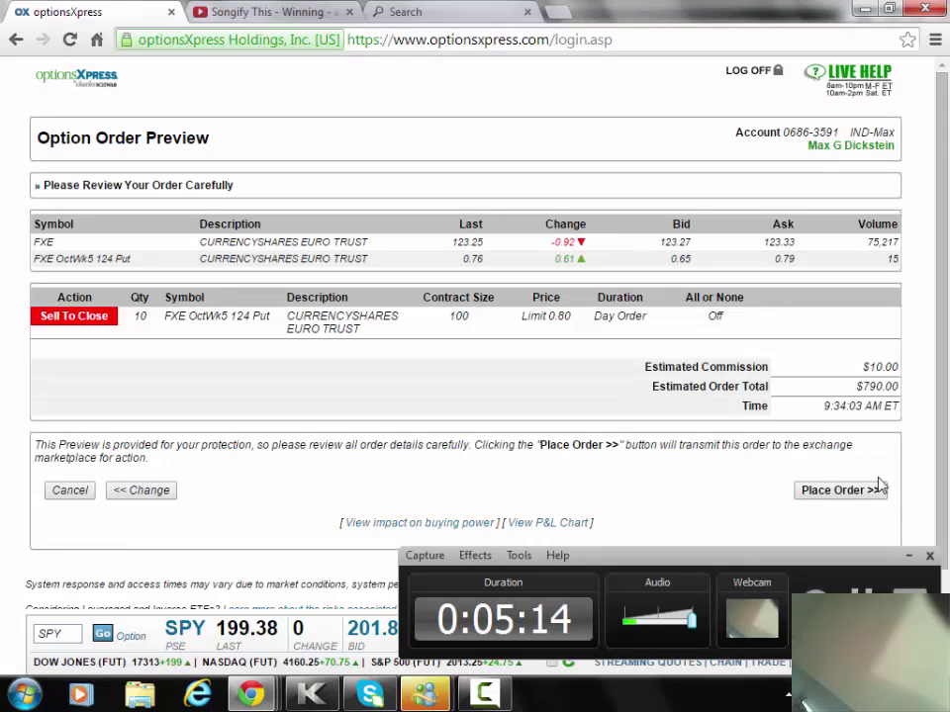
click(825, 502)
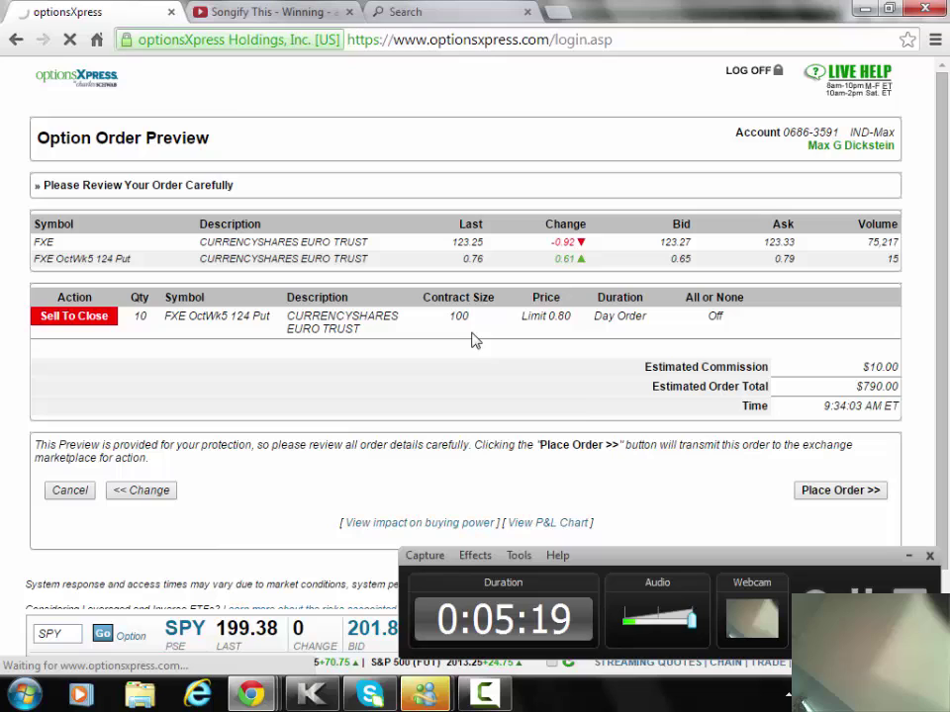
click(810, 491)
Dismiss the already-submitted warning and review the Account Positions list.
click(604, 151)
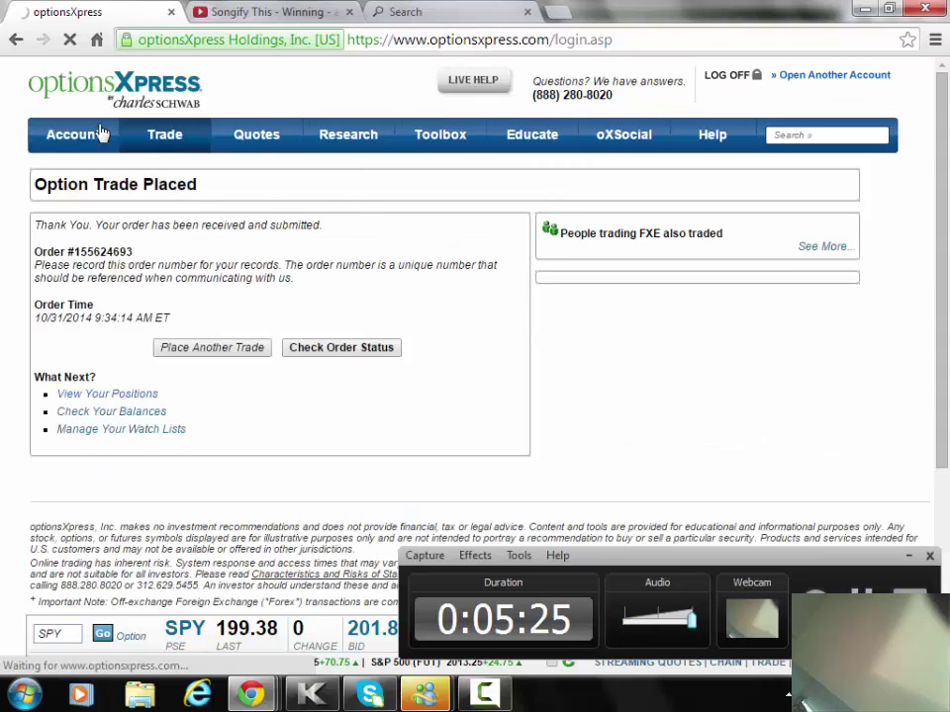
mouse_move(78, 132)
click(69, 219)
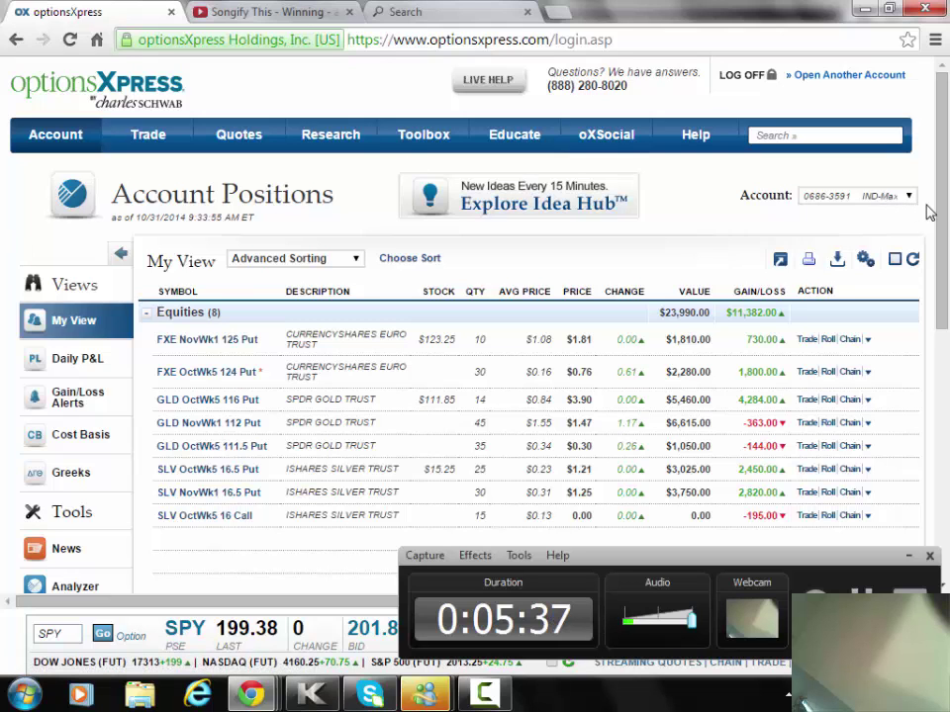
scroll(935, 232, down, 1)
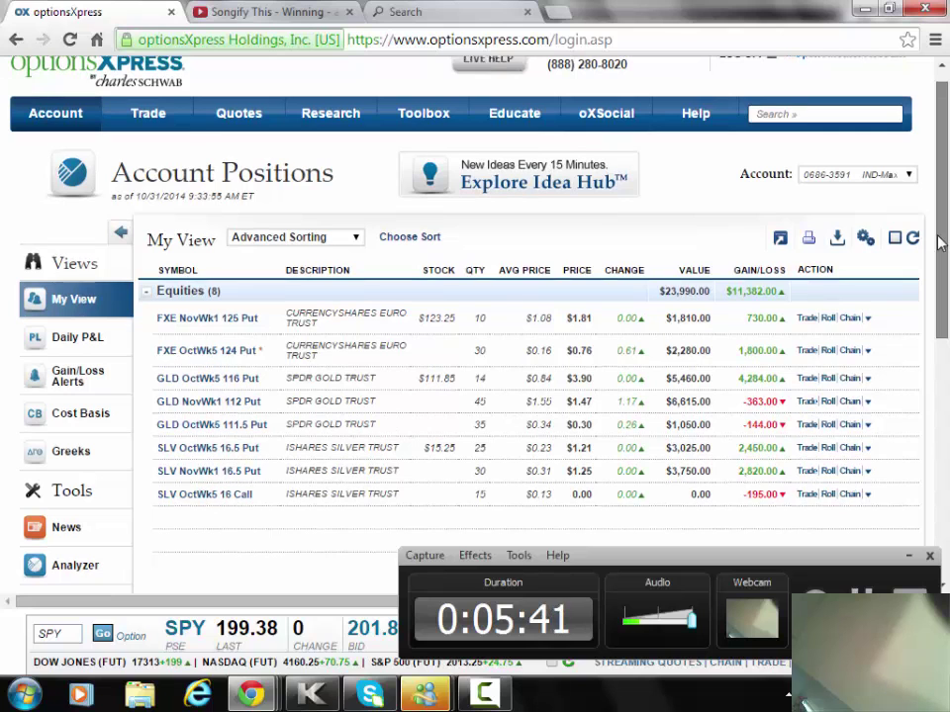
drag(940, 242, 940, 257)
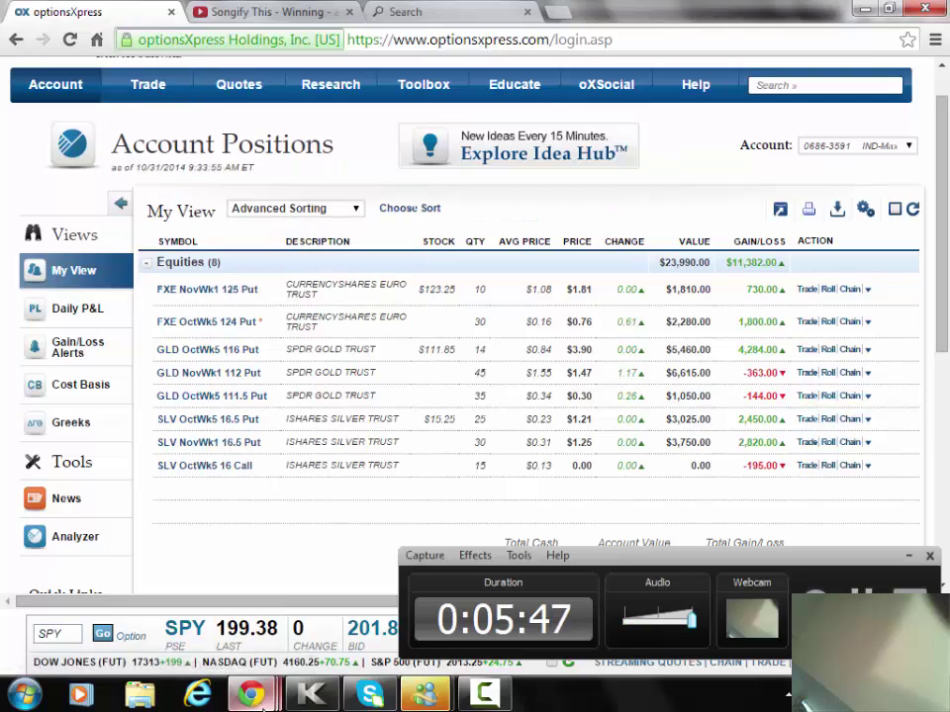
Switch to the APMEX browser window and reload it for fresh spot prices.
mouse_move(252, 696)
click(303, 606)
click(243, 44)
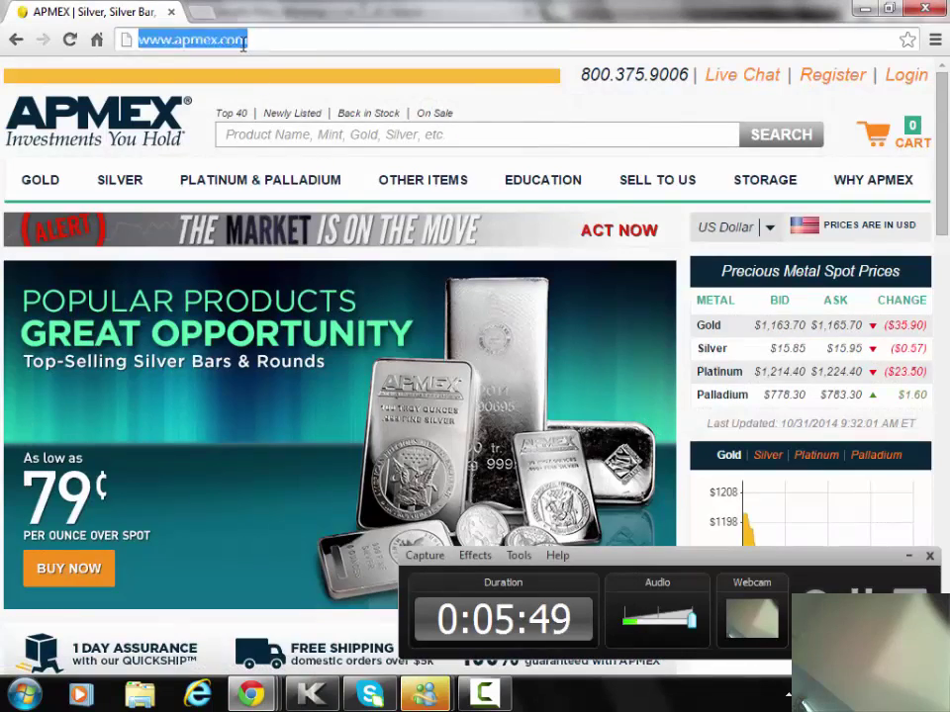
key(Return)
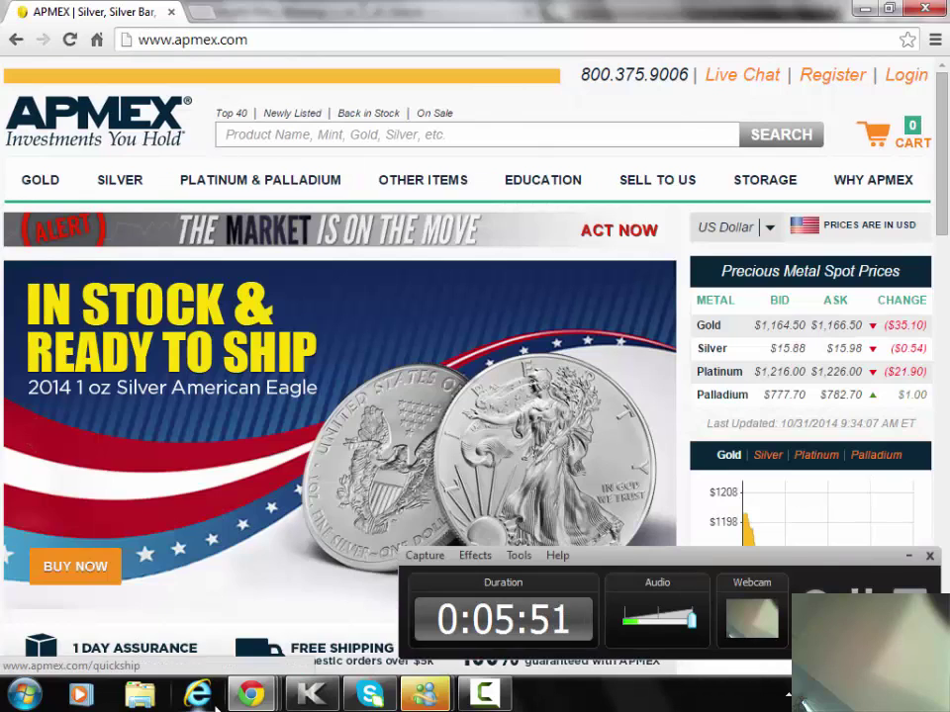
Return to optionsXpress and start a new options order for symbol GLD.
mouse_move(253, 695)
click(180, 631)
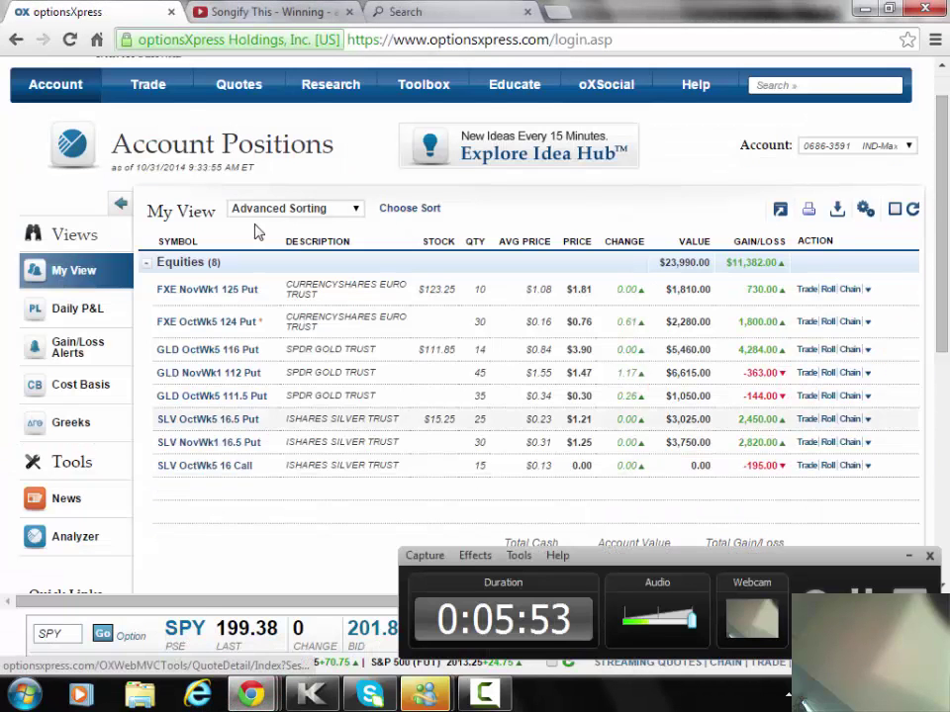
mouse_move(169, 99)
click(161, 154)
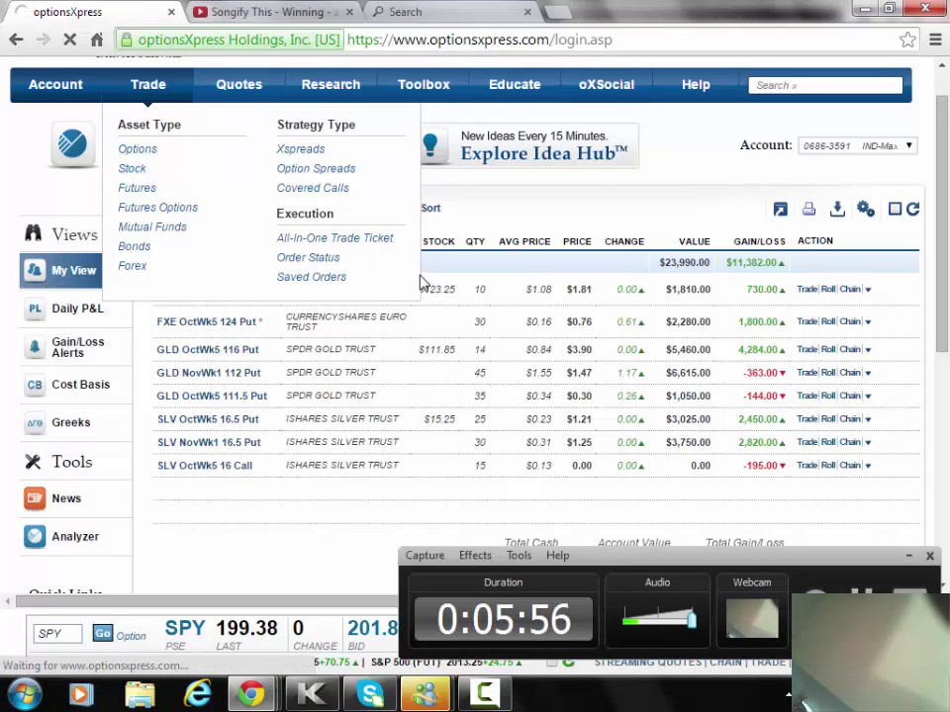
click(166, 157)
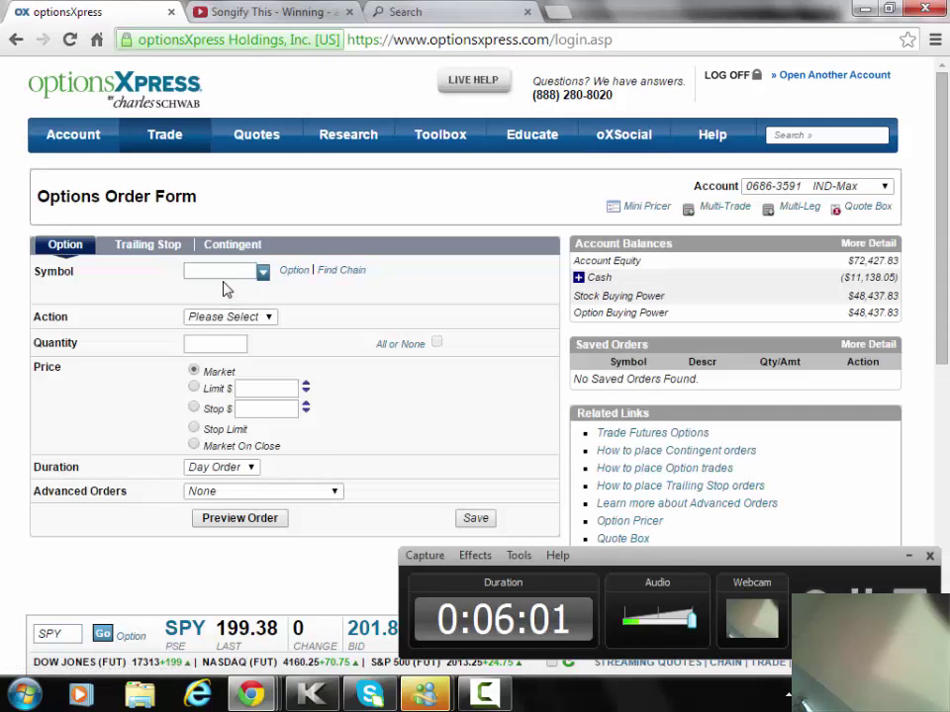
text(gld)
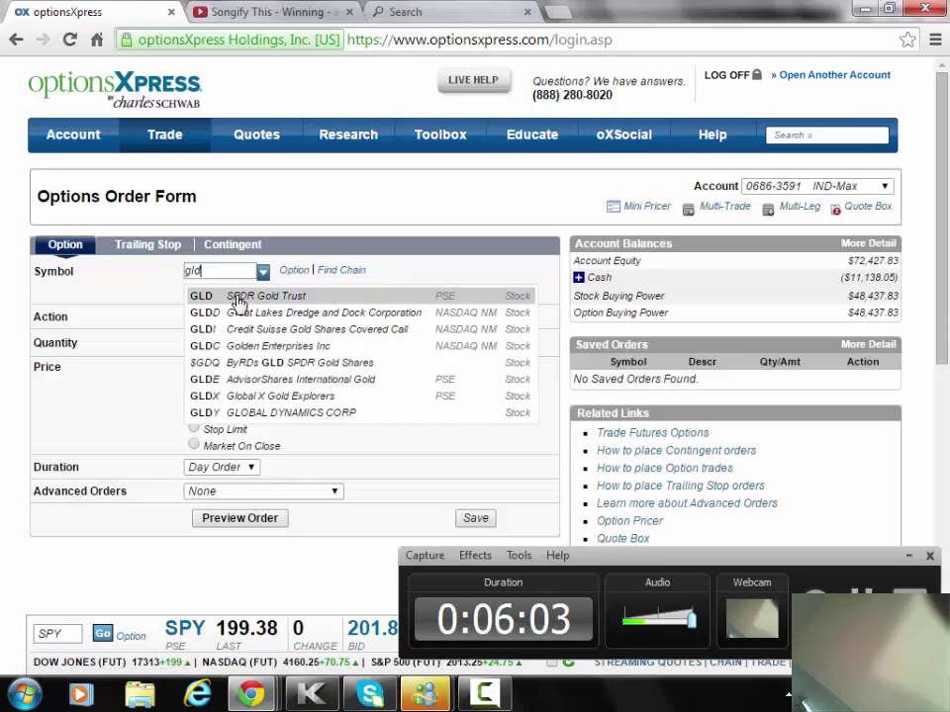
key(Return)
Set the GLD option type to Put with the OctWk5 expiry.
click(452, 287)
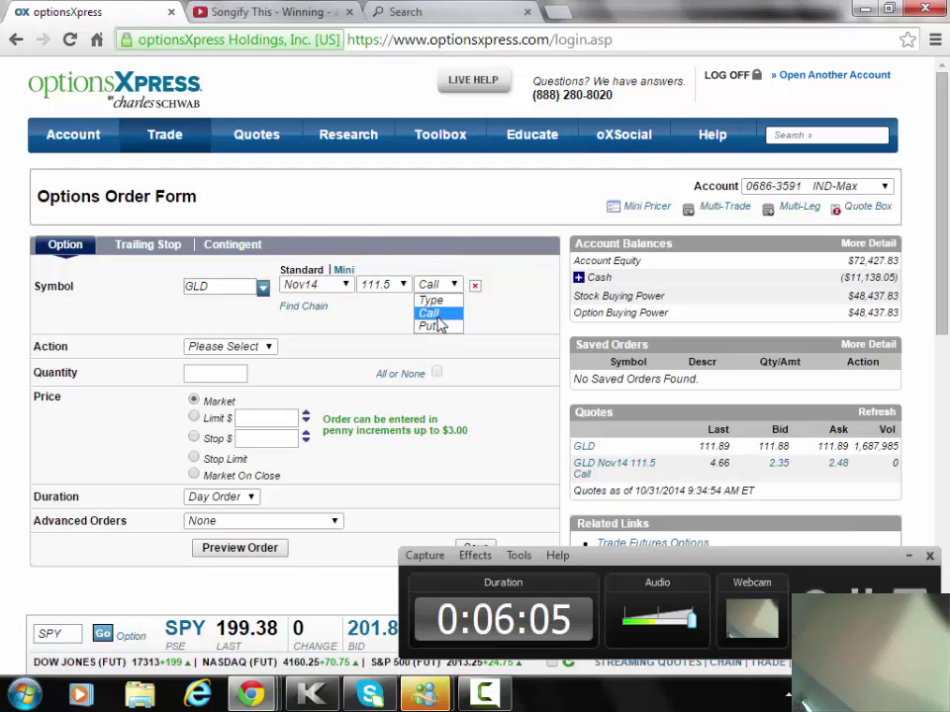
click(438, 316)
click(431, 287)
click(430, 326)
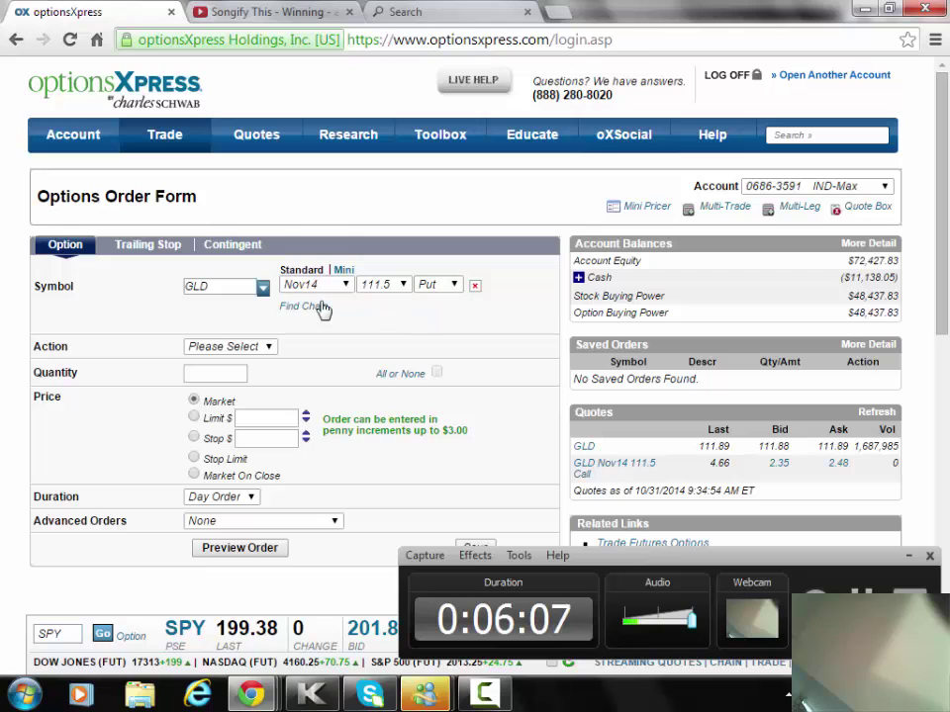
click(316, 285)
click(304, 312)
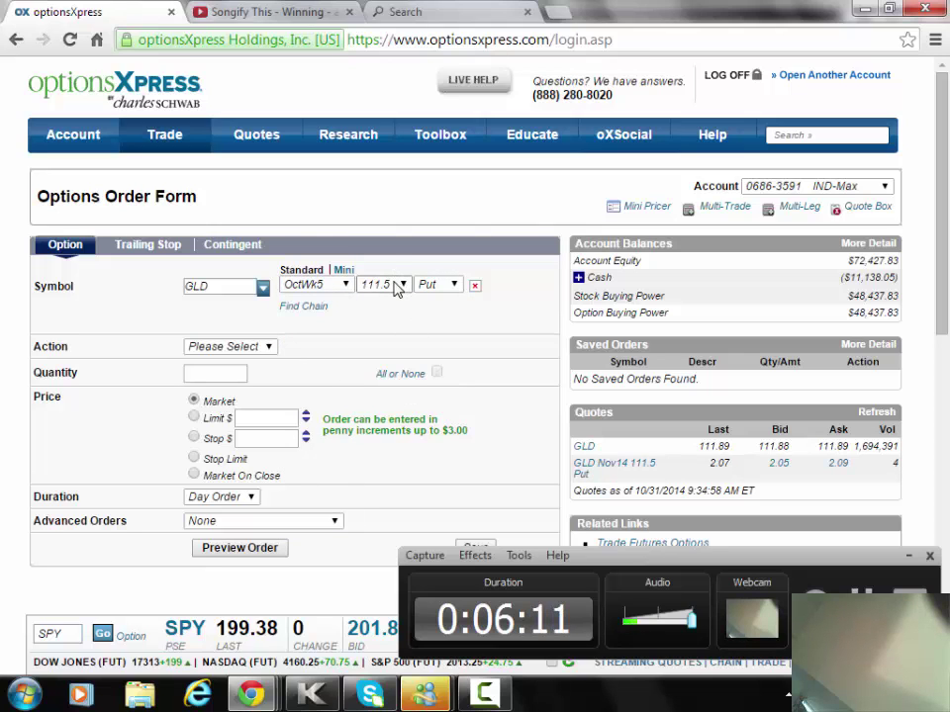
click(346, 290)
click(340, 317)
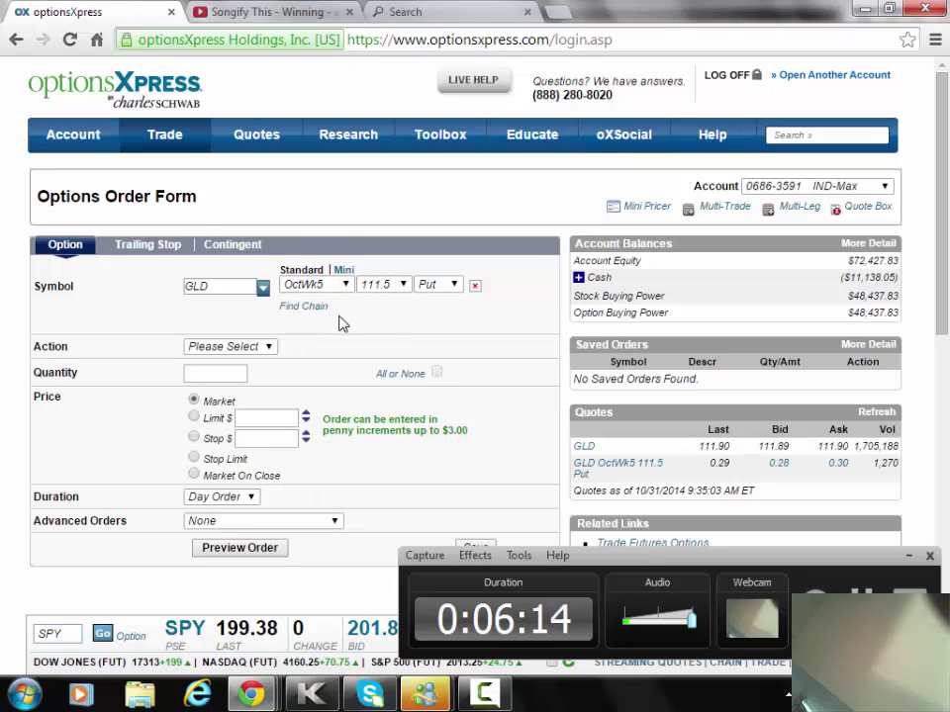
Make it Buy To Open, quantity 50, limit .3, and preview the order.
click(261, 348)
click(251, 375)
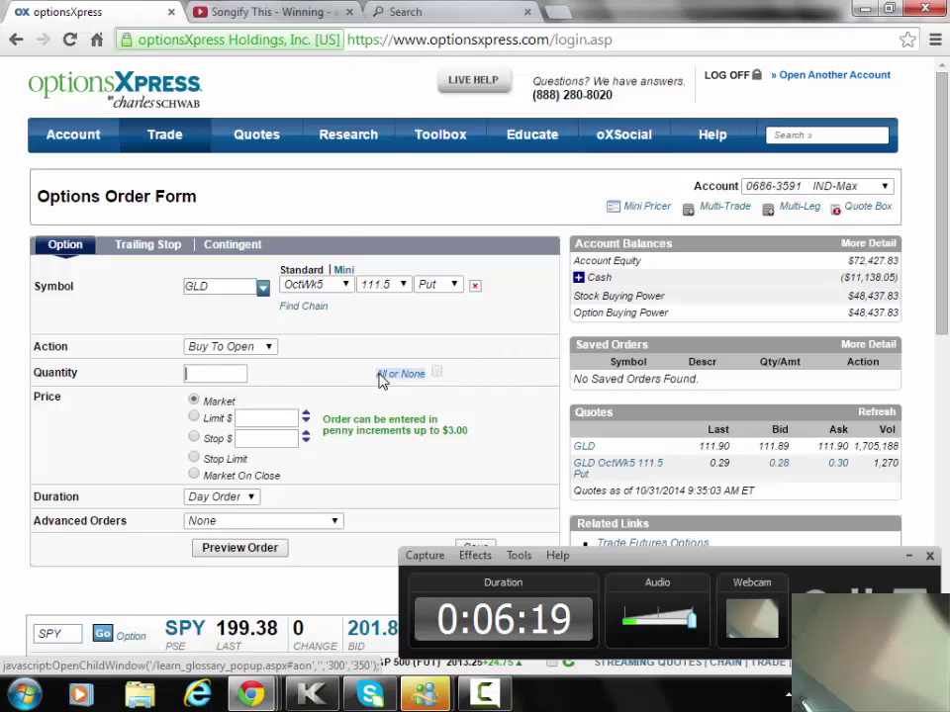
key(Tab)
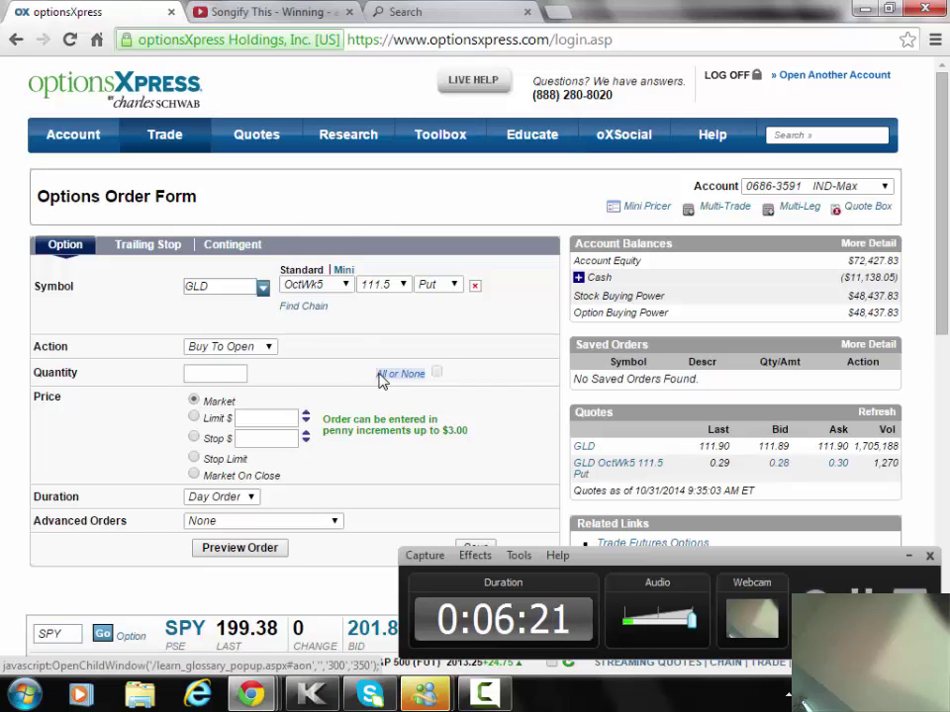
text(50)
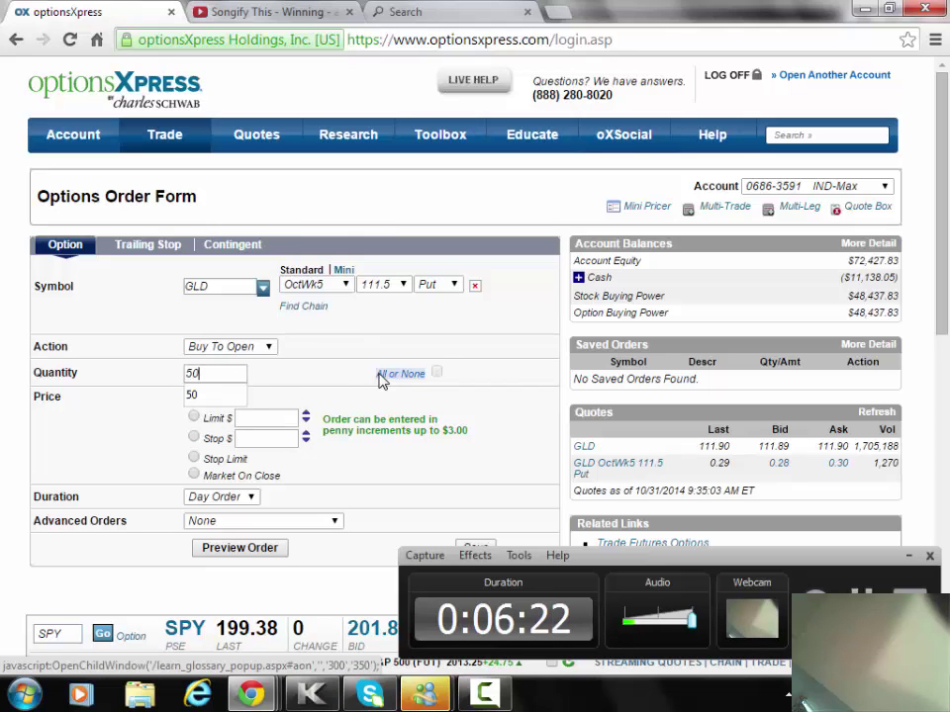
click(215, 396)
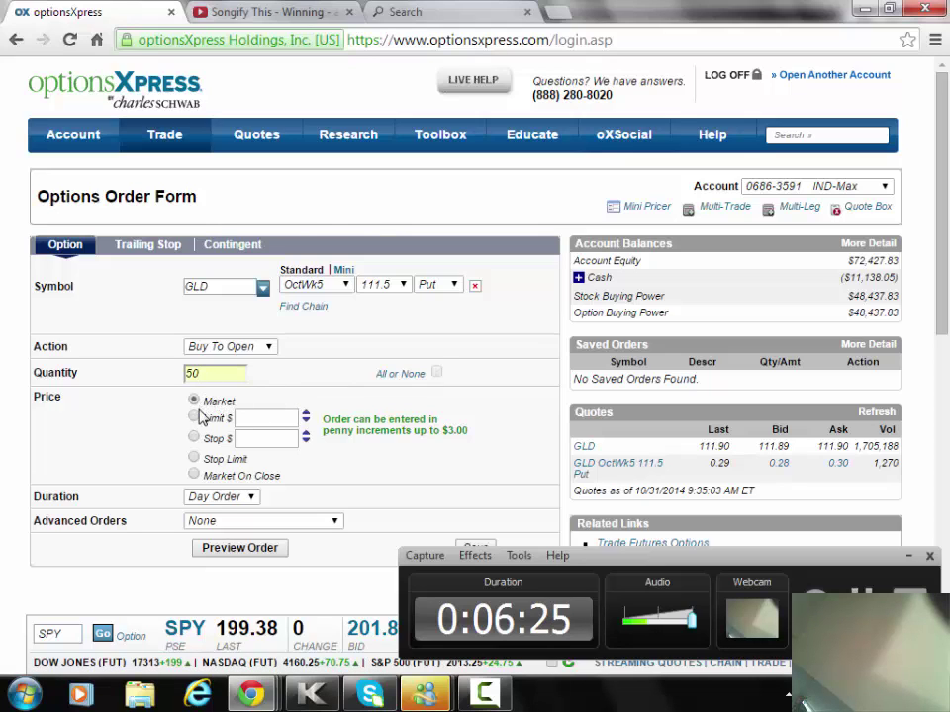
click(196, 418)
text(.3)
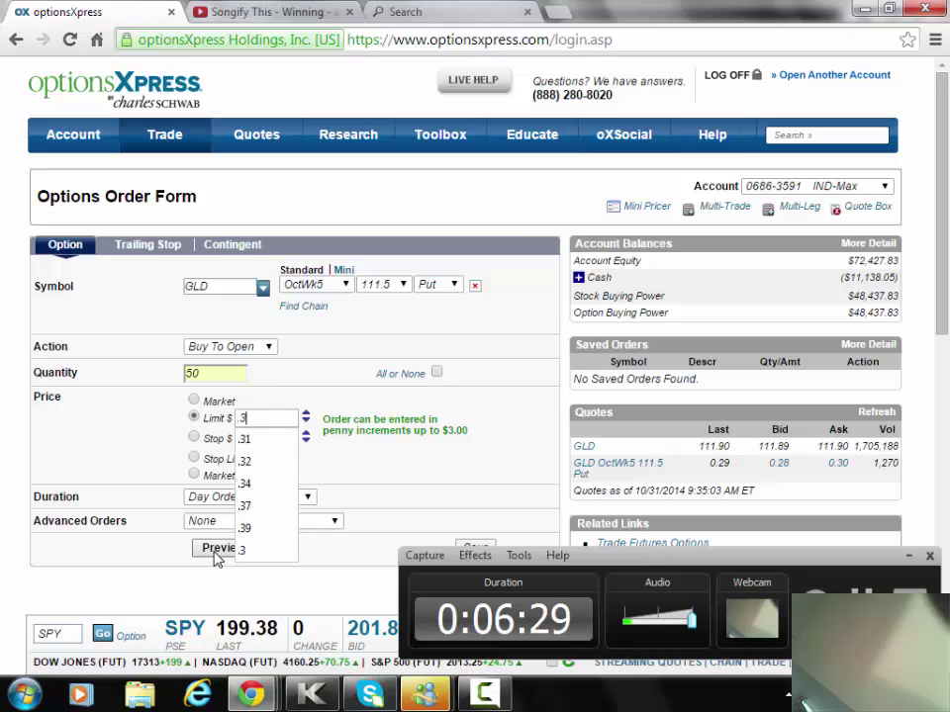
click(215, 552)
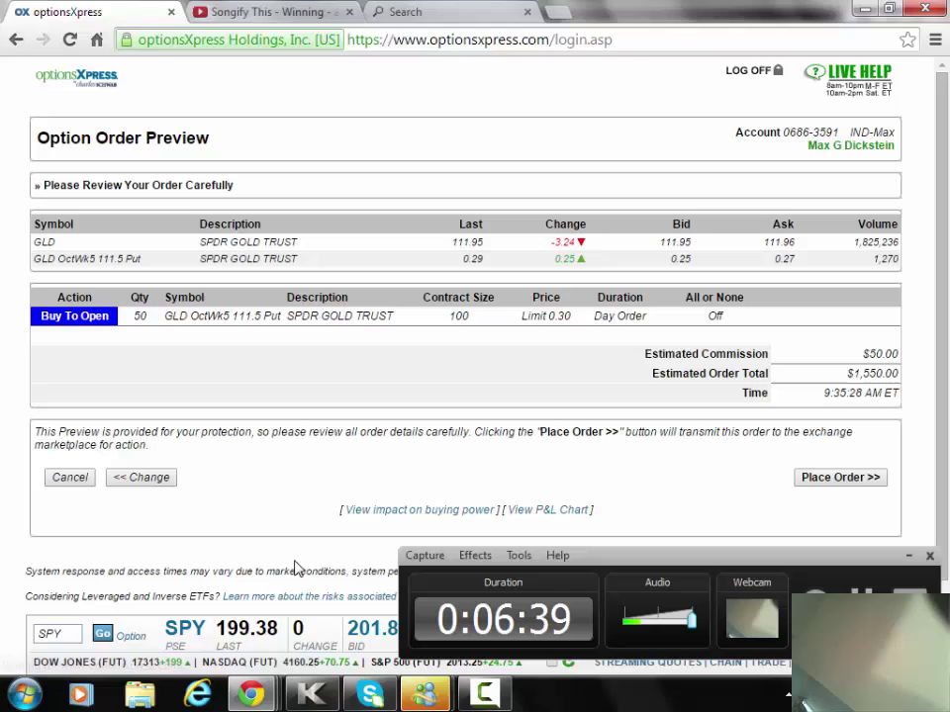
Place the previewed buy-to-open order for 50 GLD OctWk5 111.5 Puts.
click(834, 481)
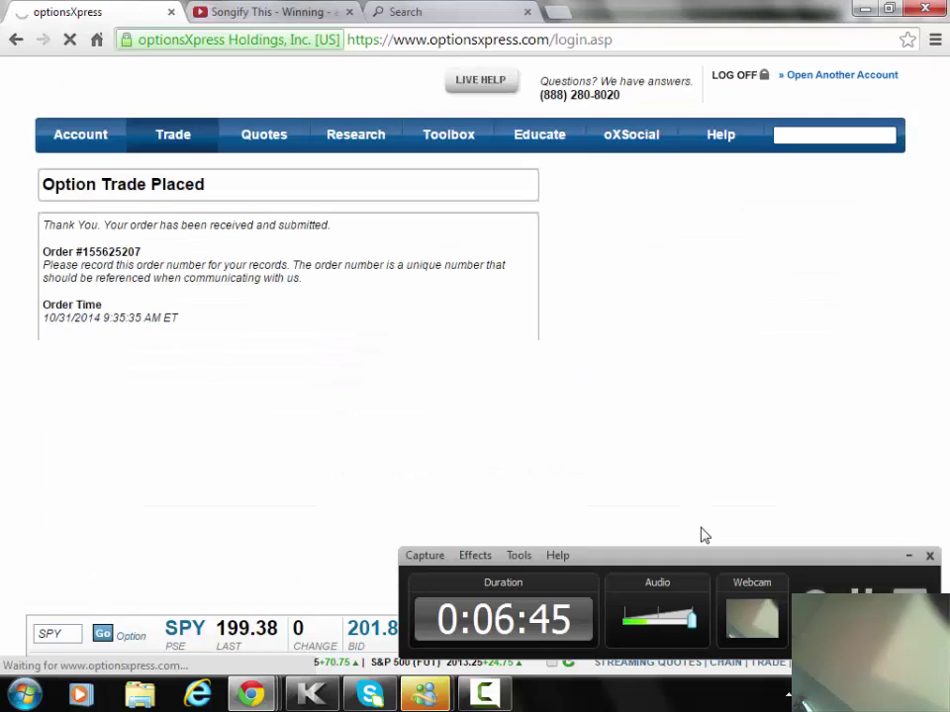
Review Account Positions, now showing 85 GLD OctWk5 111.5 Puts.
mouse_move(68, 150)
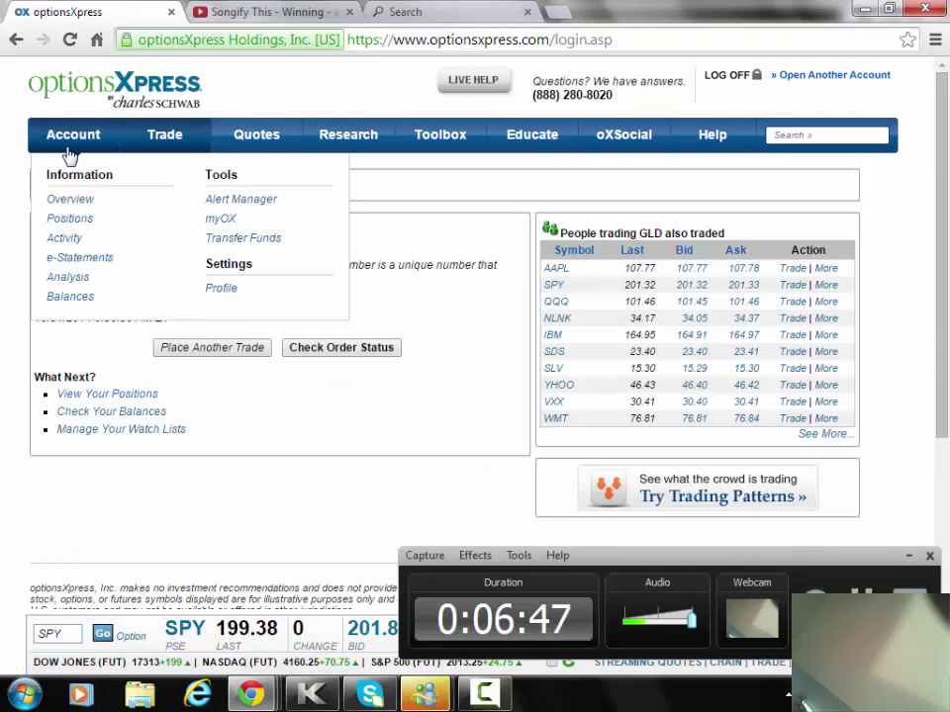
click(77, 219)
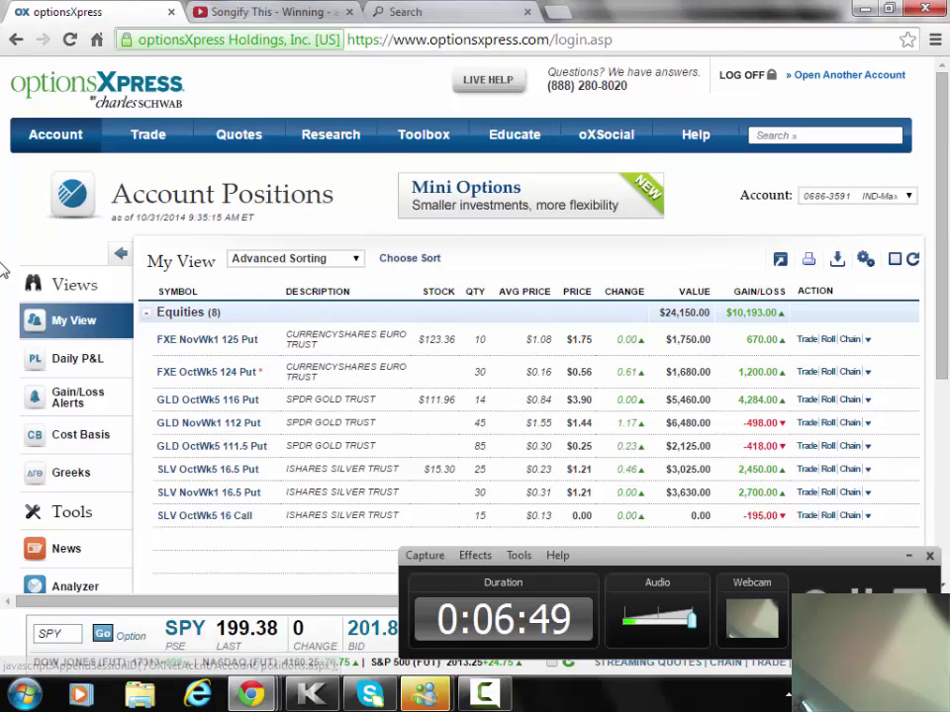
scroll(2, 286, down, 1)
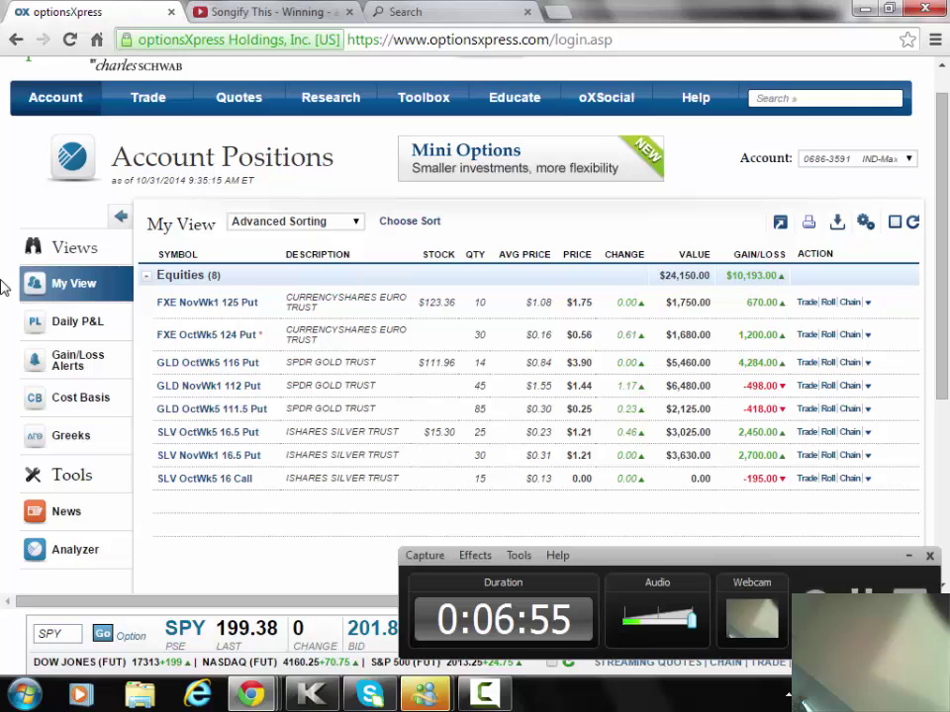
scroll(2, 286, down, 3)
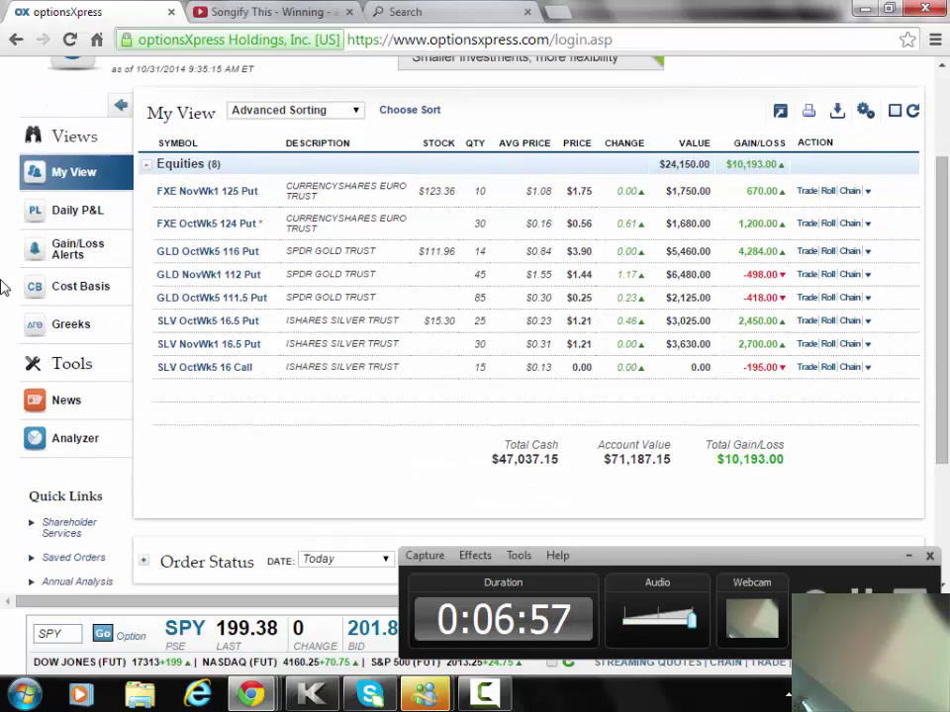
scroll(2, 286, up, 1)
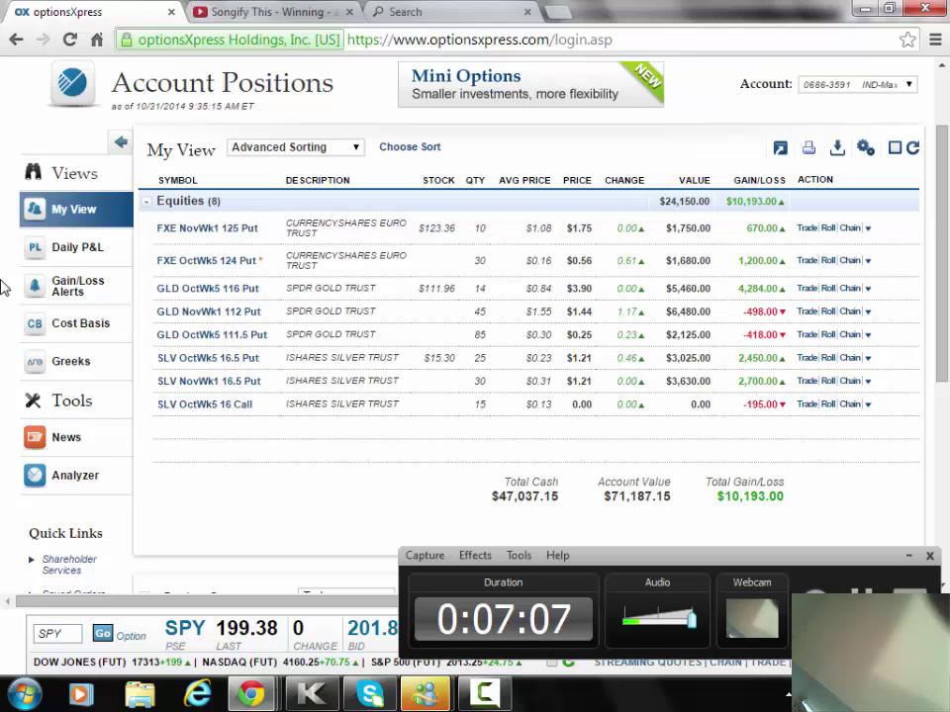
Reload the APMEX page, then return to the optionsXpress positions window.
mouse_move(251, 695)
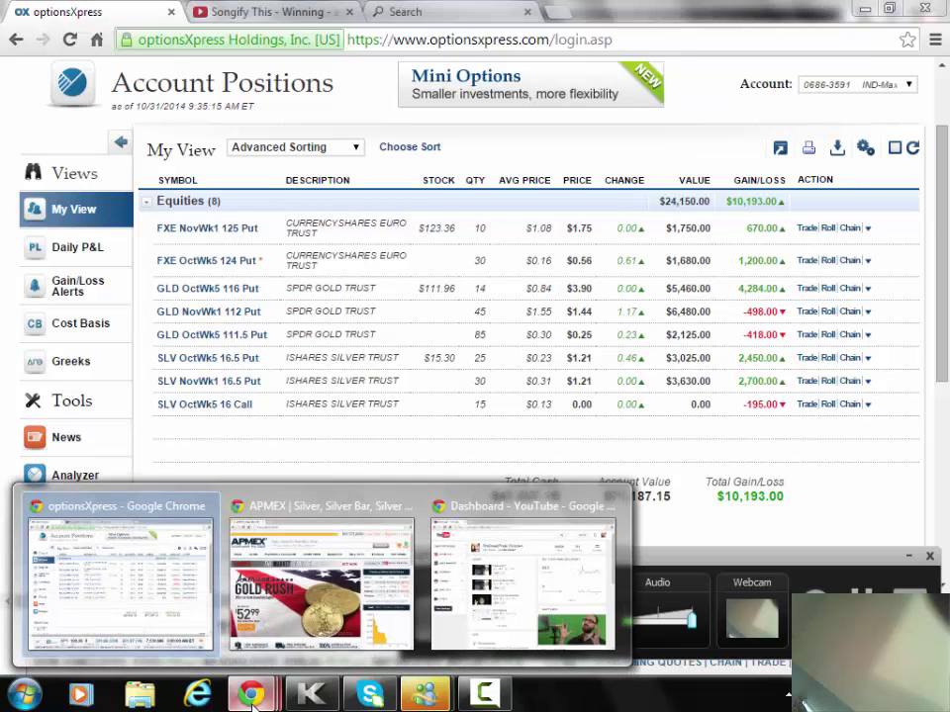
click(401, 600)
click(193, 41)
key(Return)
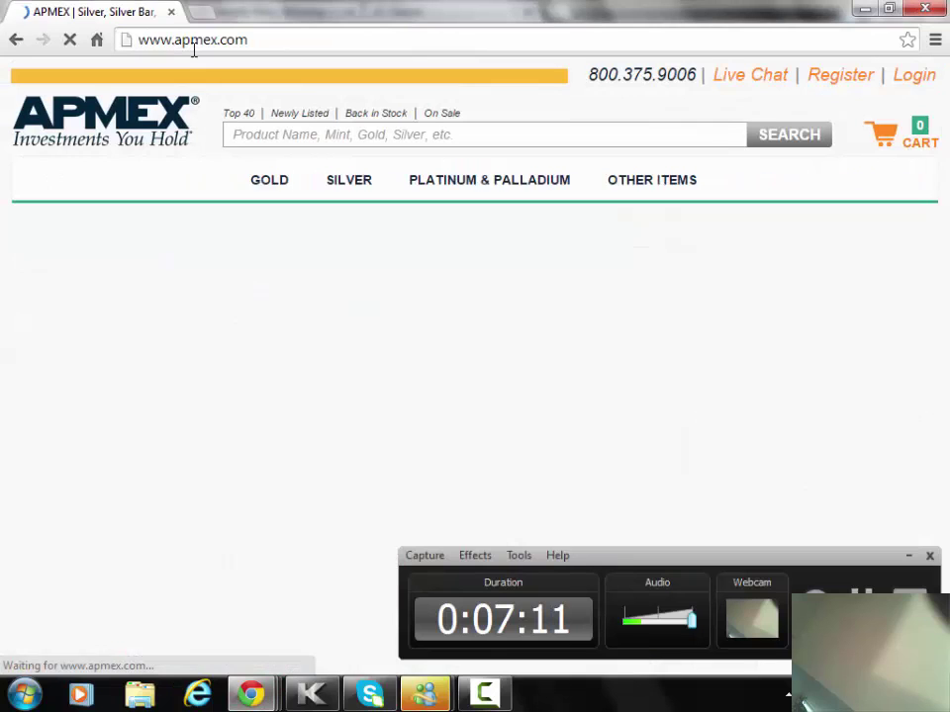
click(194, 44)
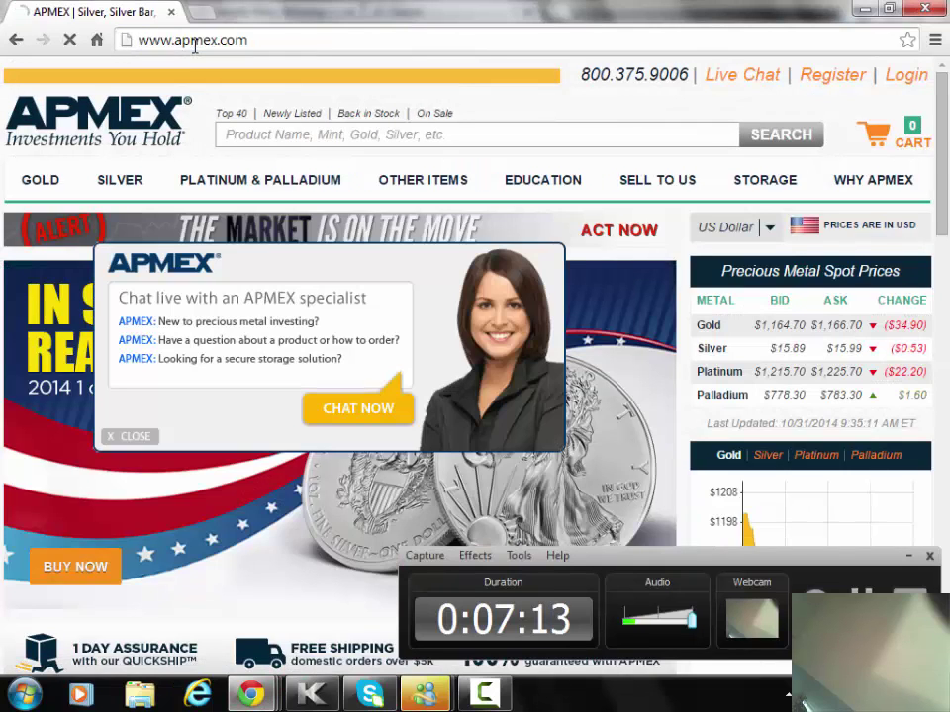
mouse_move(251, 695)
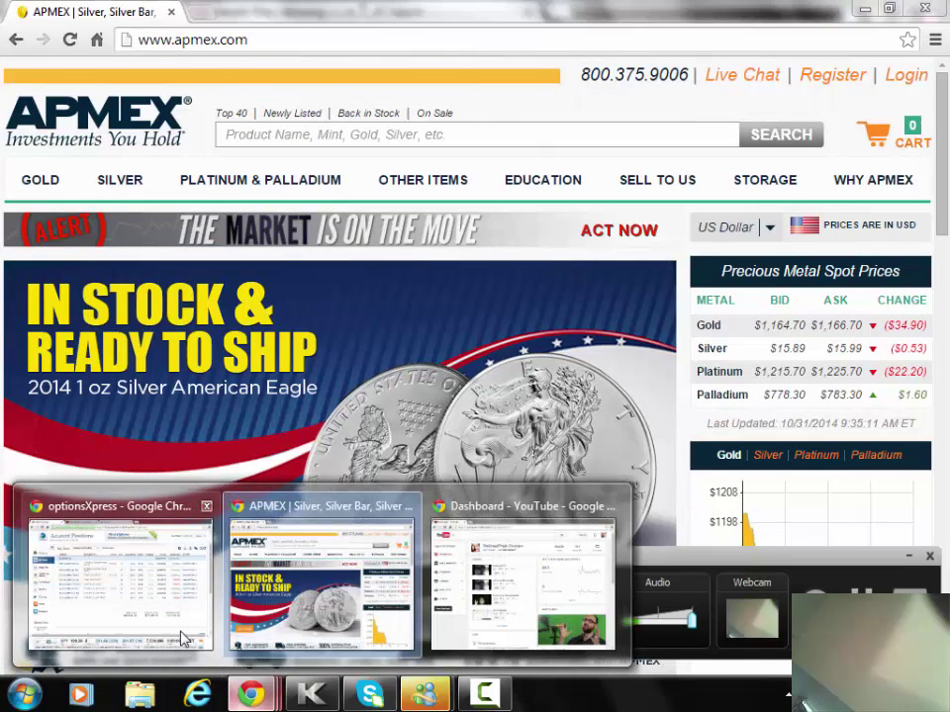
click(183, 638)
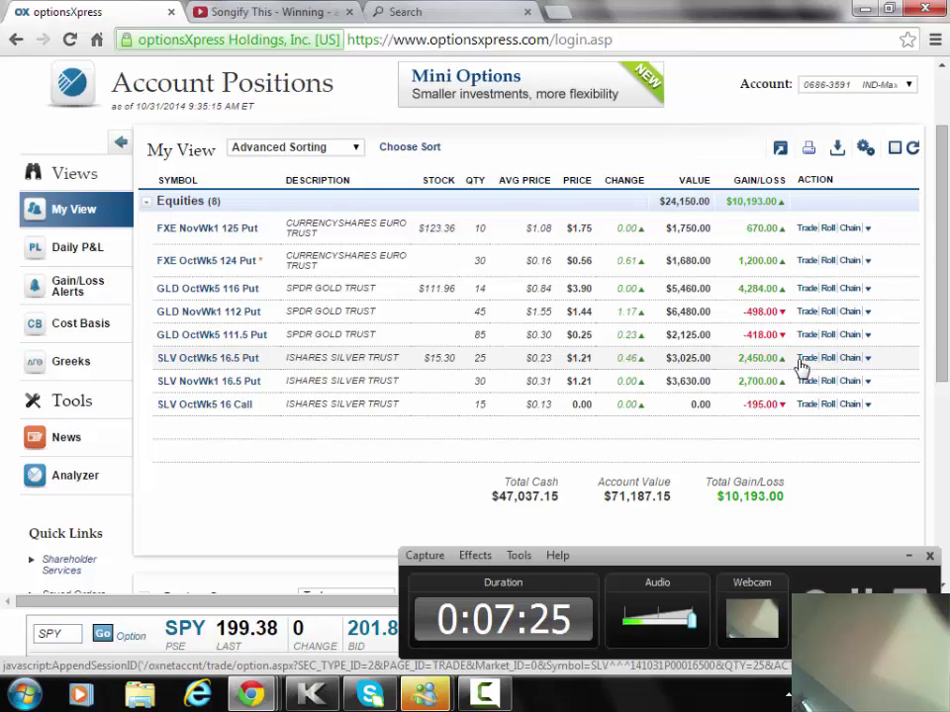
Trade the SLV OctWk5 16.5 Put at a 1.23 limit and preview the order.
click(803, 361)
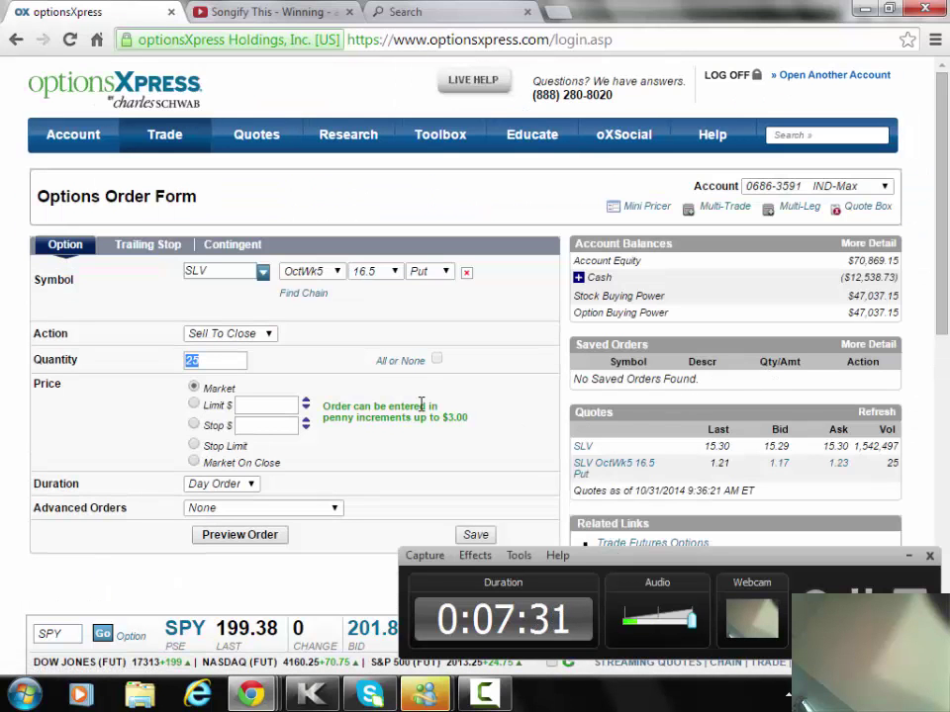
click(195, 405)
text(1)
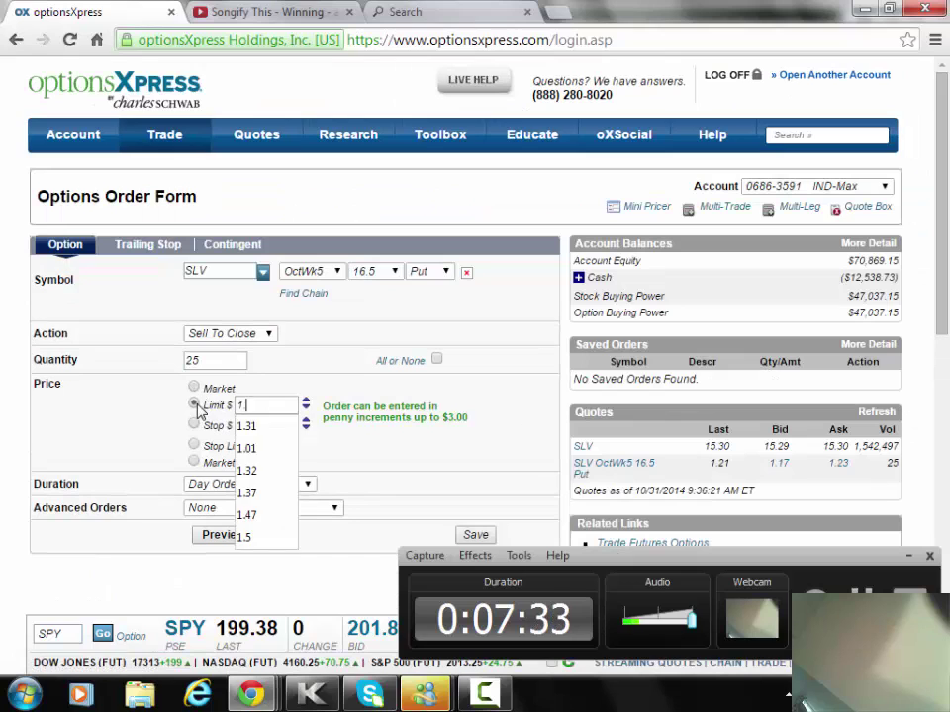
text(.23)
click(242, 535)
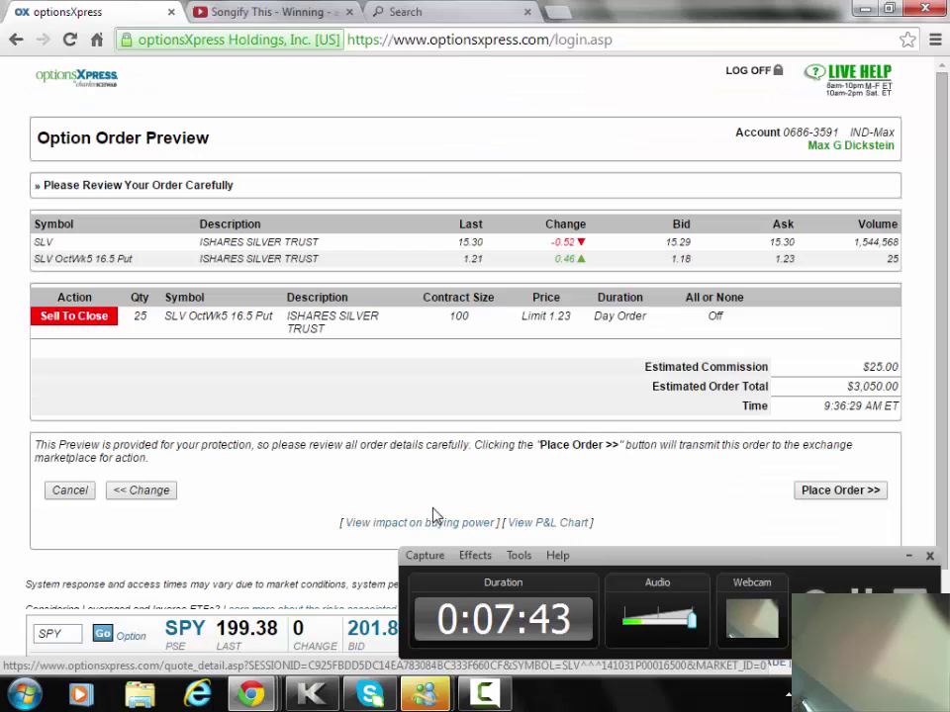
Place the previewed SLV OctWk5 16.5 Put sell-to-close order.
click(822, 491)
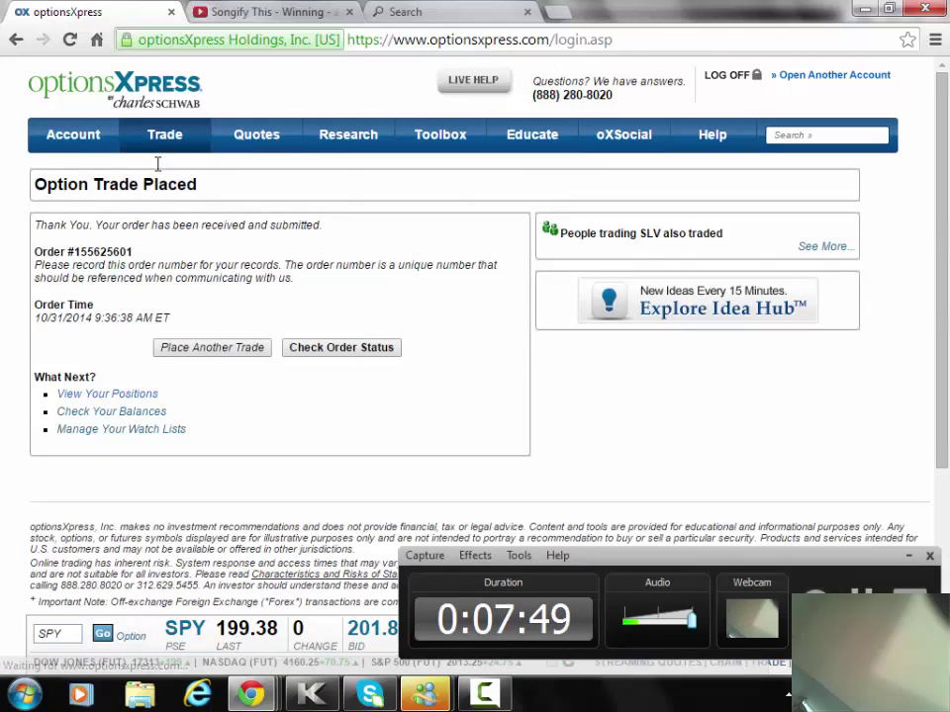
mouse_move(73, 134)
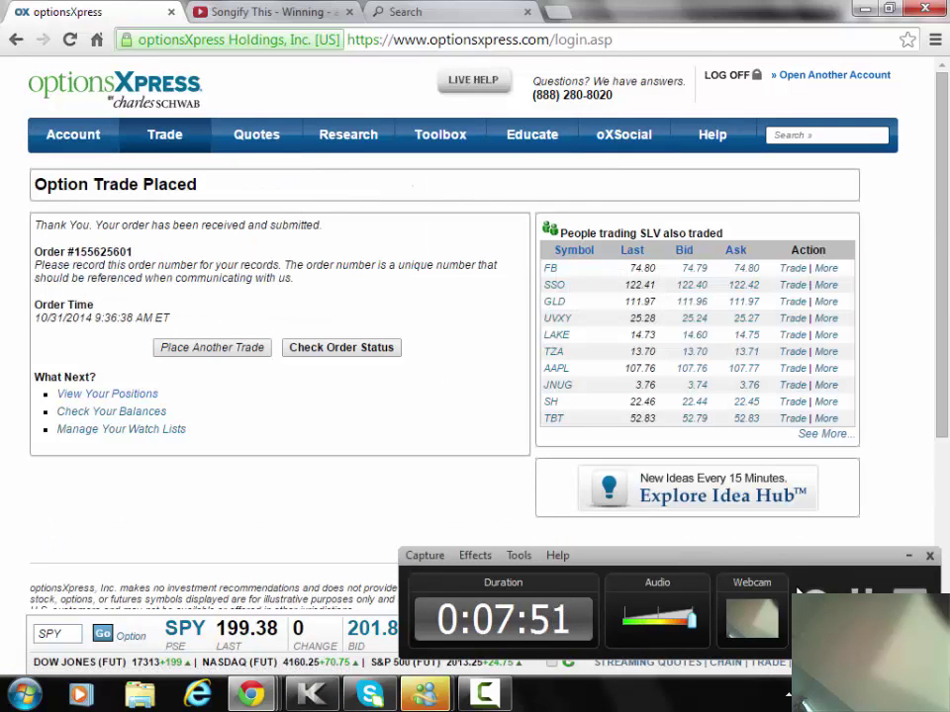